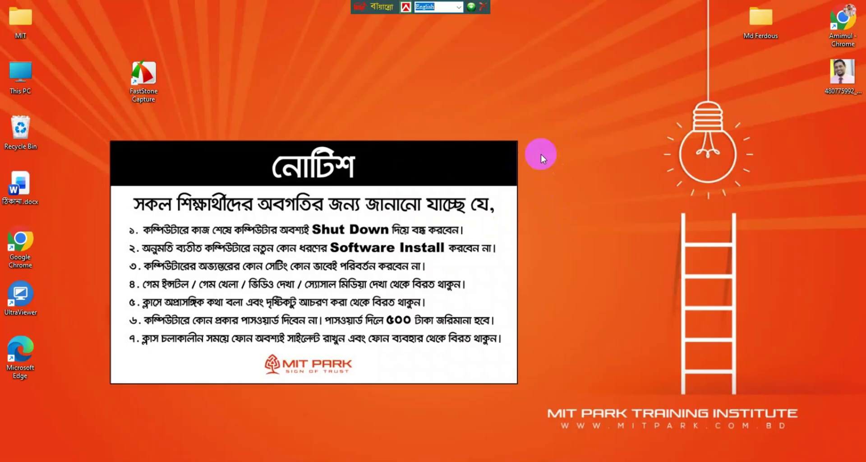
# Cycle the desktop icons through large, medium and small sizes, finishing on medium icons.
pyautogui.rightClick(419, 58)
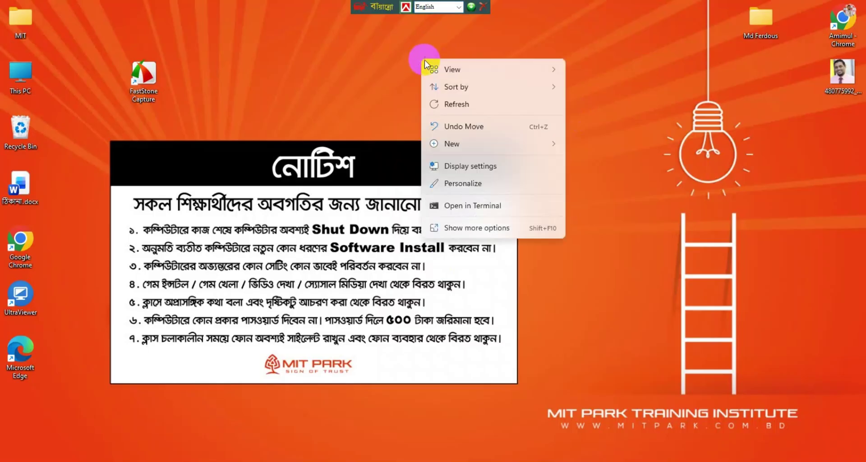
pyautogui.click(448, 69)
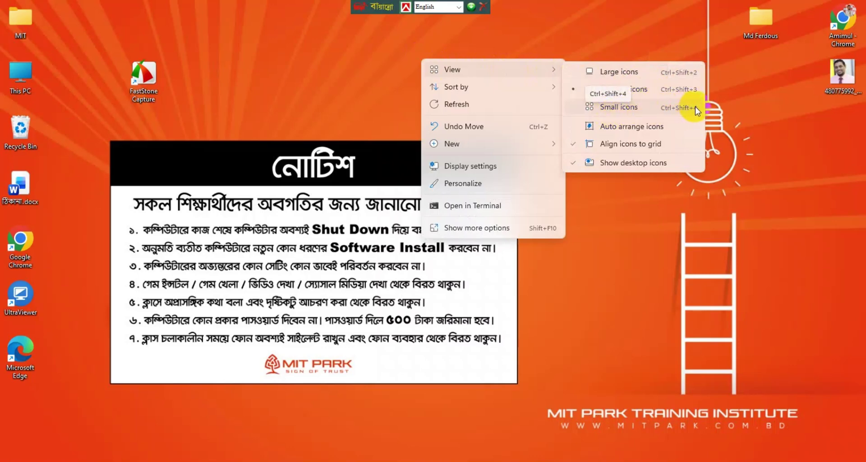
pyautogui.click(353, 89)
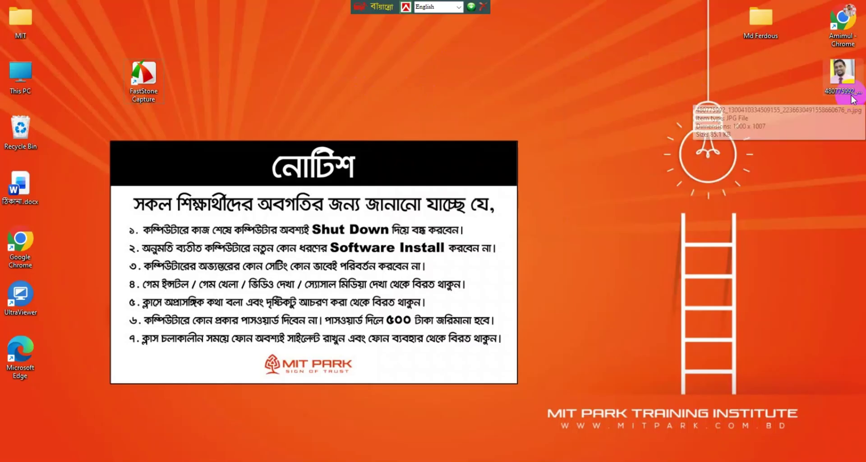
pyautogui.hotkey('ctrl', 'shift', '2')
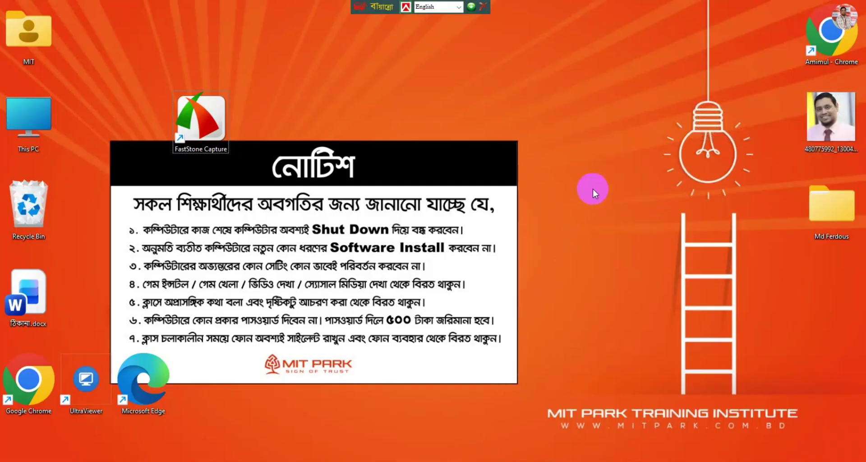
pyautogui.hotkey('ctrl', 'shift', '3')
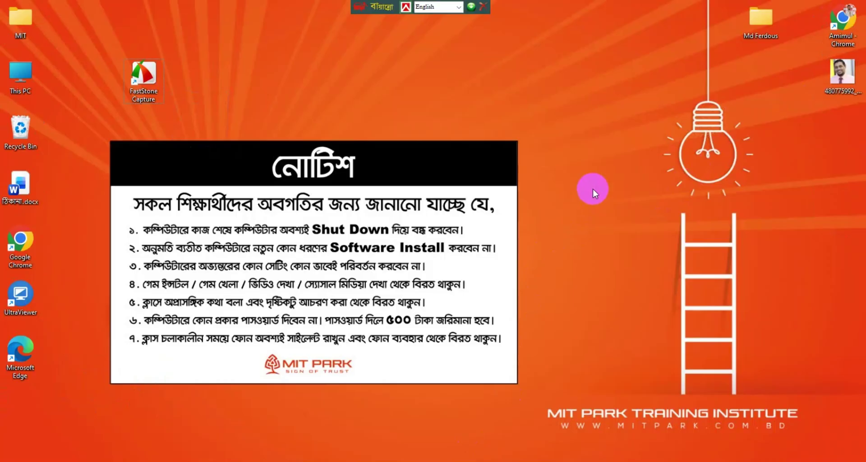
pyautogui.hotkey('ctrl', 'shift', '4')
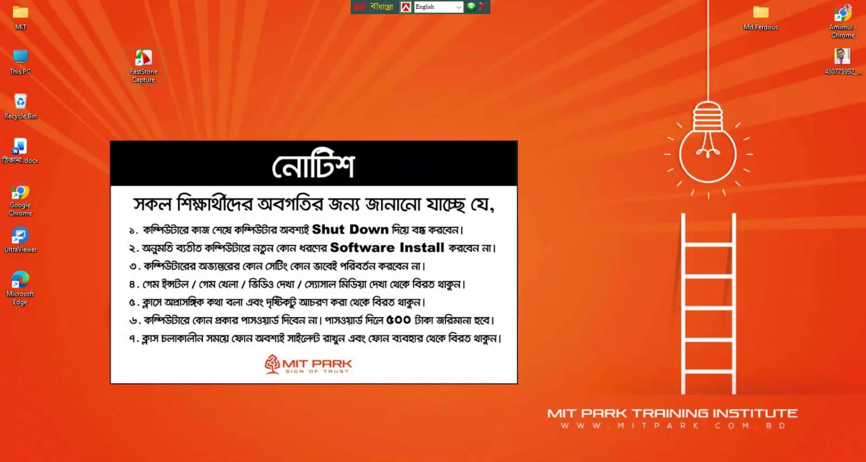
pyautogui.hotkey('ctrl', 'shift', '3')
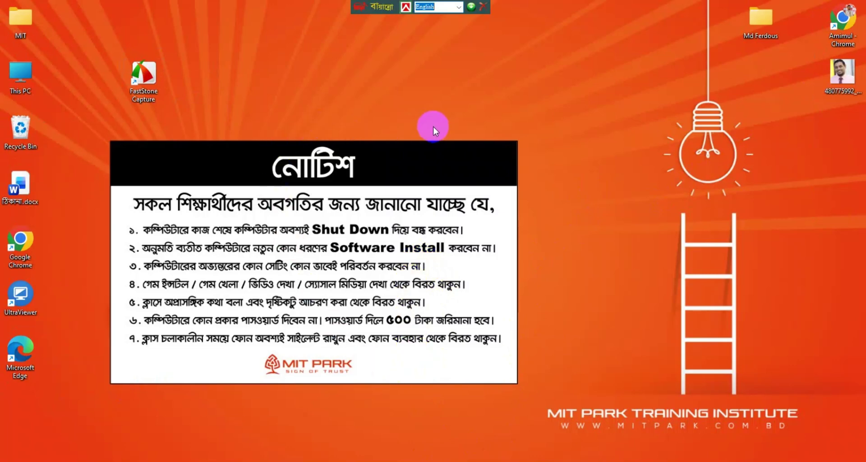
# Create a desktop folder named Bogura and move it above the notice, to the right of the FastStone Capture shortcut.
pyautogui.rightClick(442, 80)
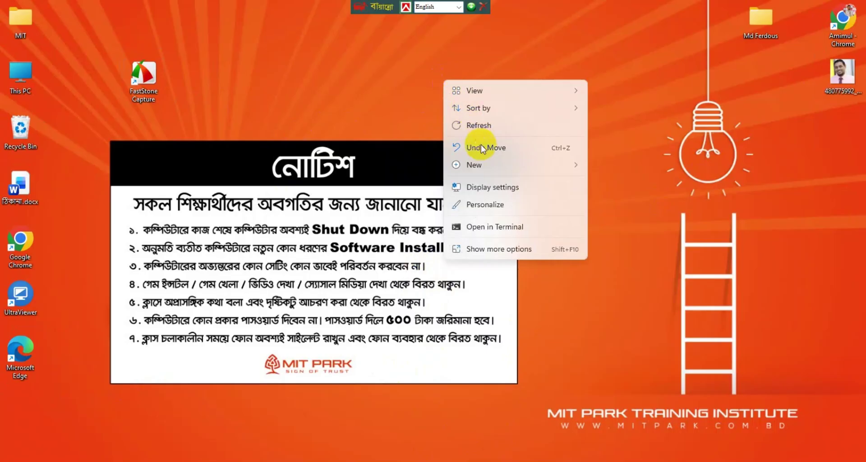
pyautogui.moveTo(507, 165)
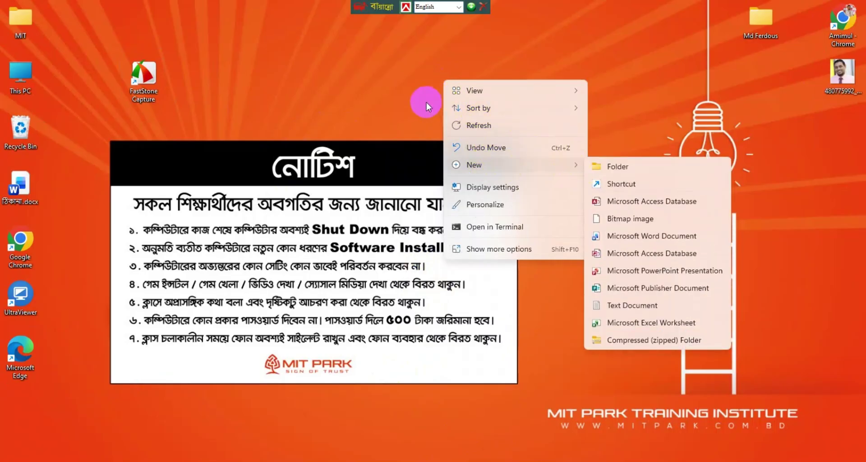
pyautogui.click(410, 85)
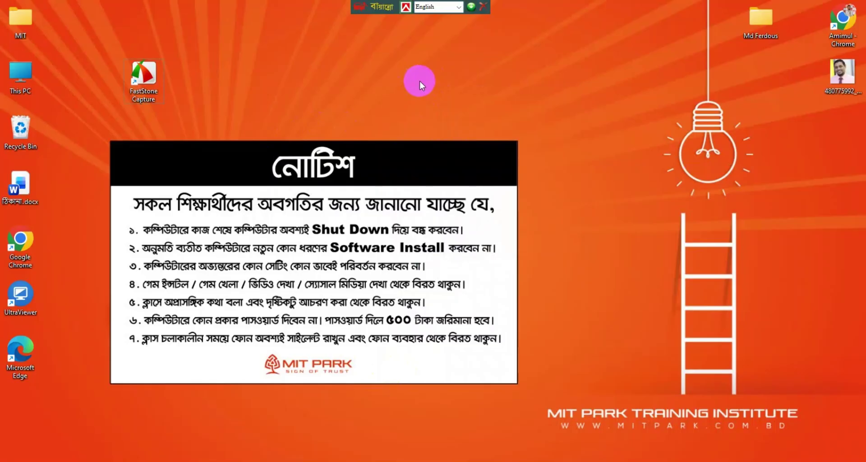
pyautogui.hotkey('ctrl', 'shift', 'n')
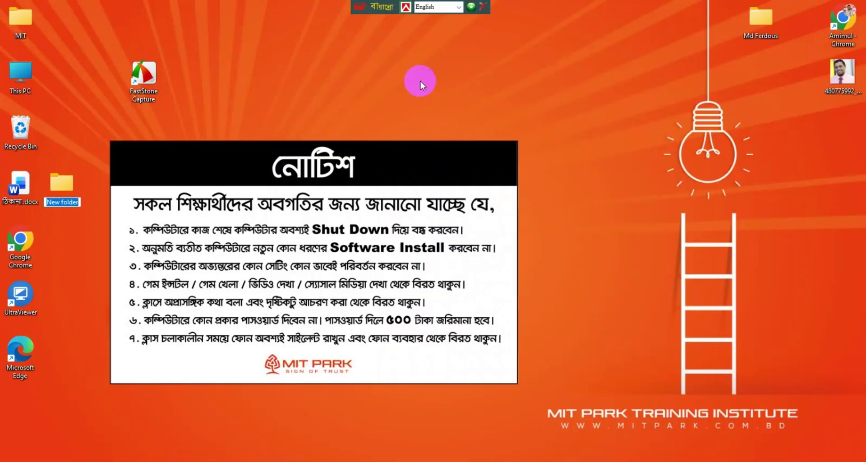
pyautogui.write('Bogura')
pyautogui.press('Return')
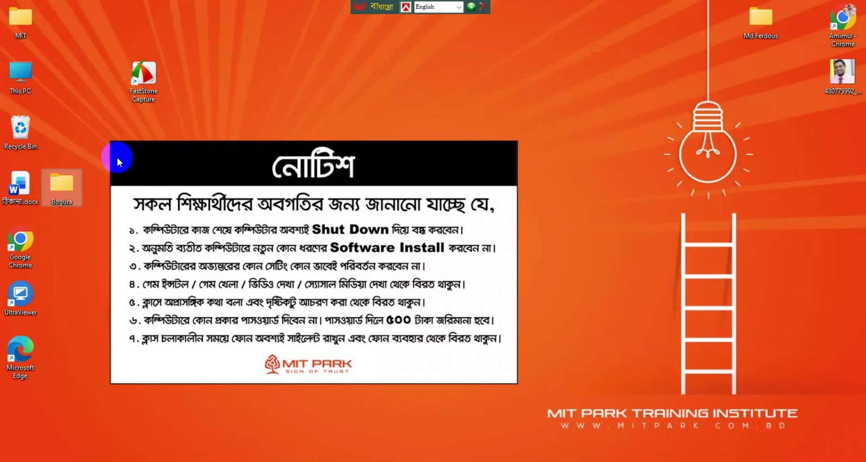
pyautogui.moveTo(61, 184); pyautogui.dragTo(296, 85)
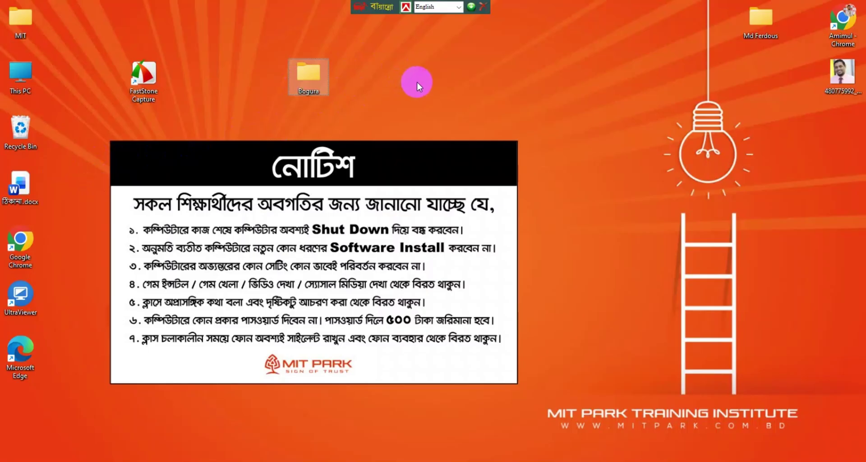
# Rename the Bogura folder on the desktop to Dhaka.
pyautogui.click(470, 8)
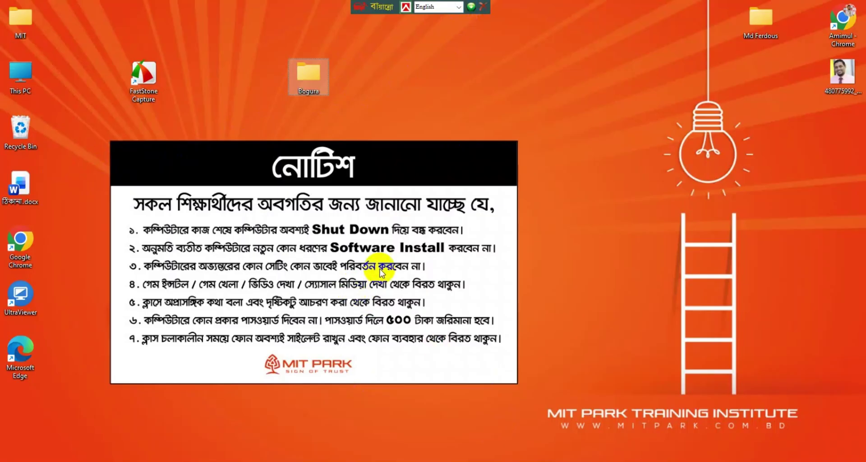
pyautogui.rightClick(305, 77)
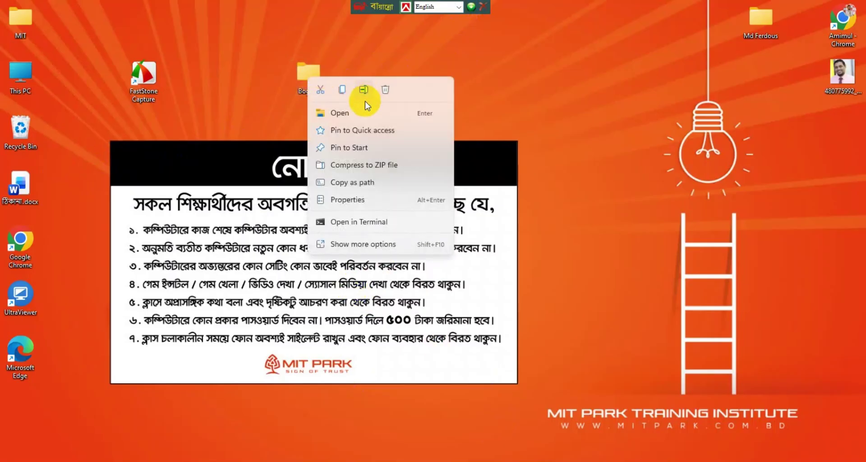
pyautogui.click(302, 75)
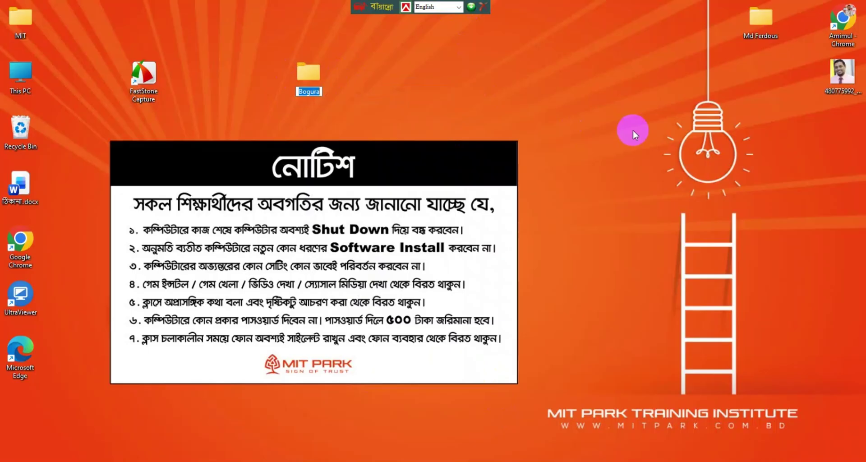
pyautogui.write('Dhaka')
pyautogui.press('Return')
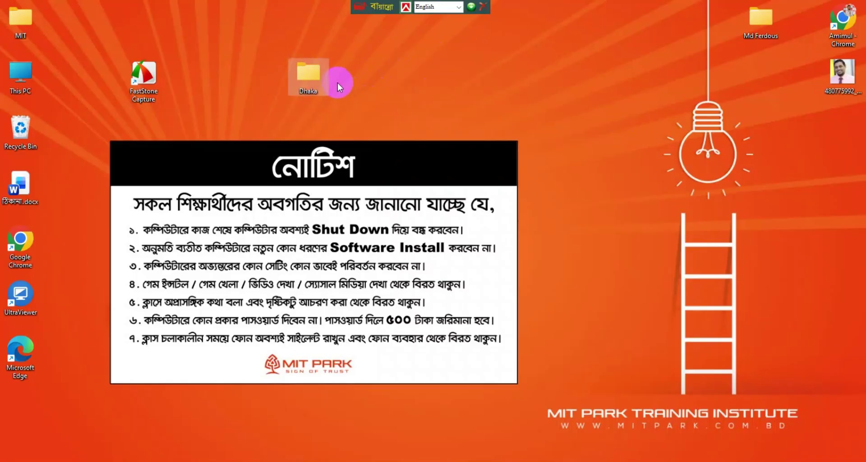
# Delete the Dhaka folder from the desktop.
pyautogui.rightClick(300, 73)
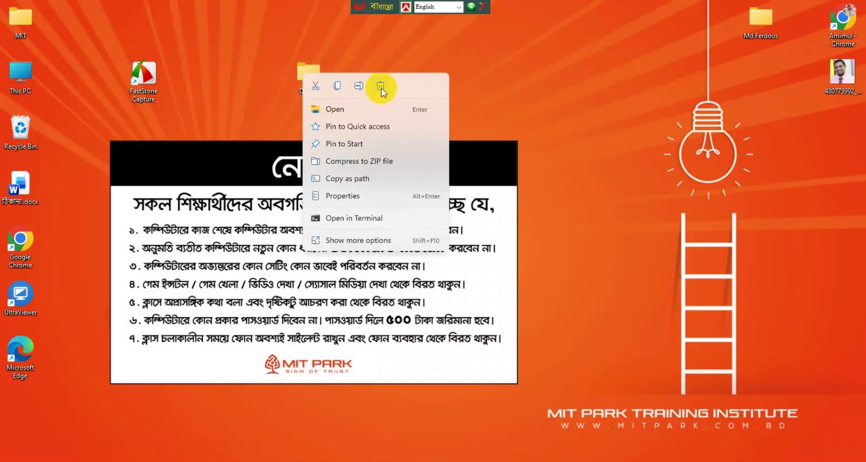
pyautogui.click(313, 52)
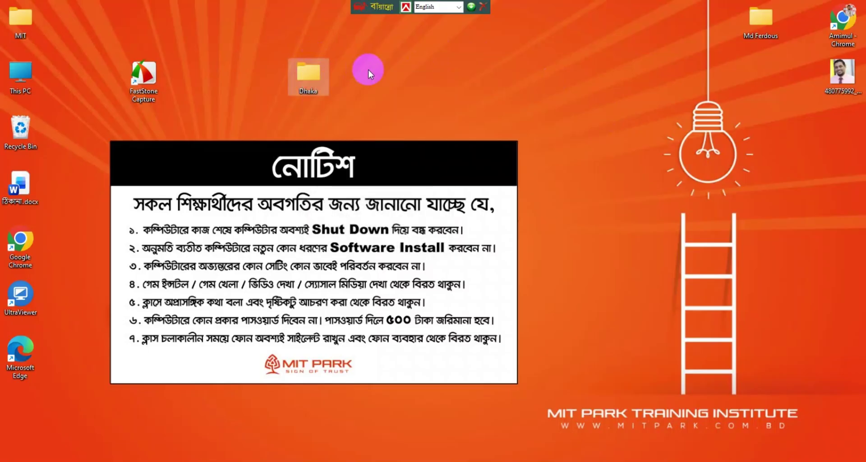
pyautogui.press('Delete')
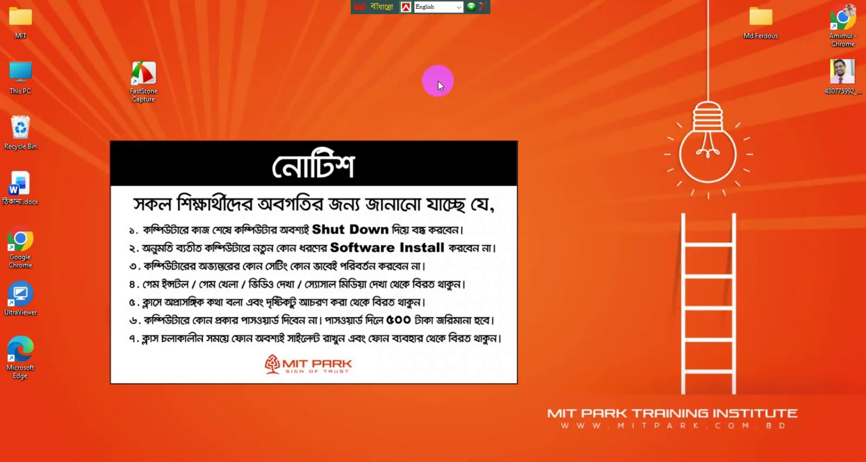
# Launch Microsoft Word with the Run command winword and bring up a blank document.
pyautogui.press('super+r')
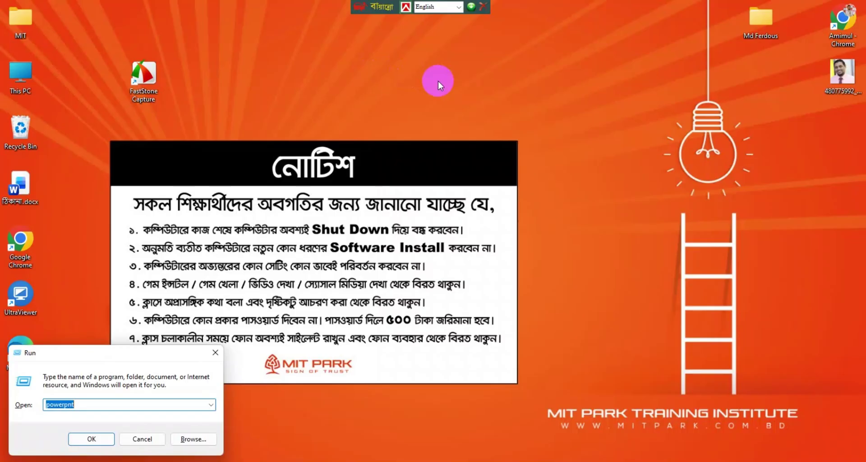
pyautogui.write('winword')
pyautogui.press('Return')
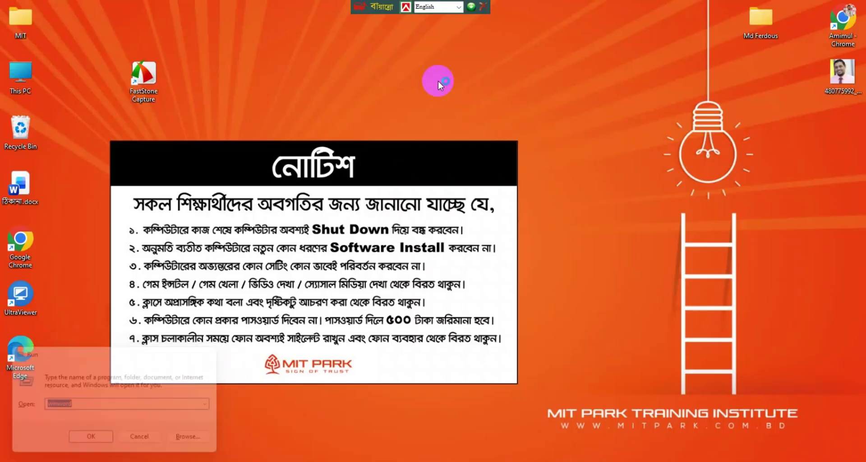
pyautogui.press('Return')
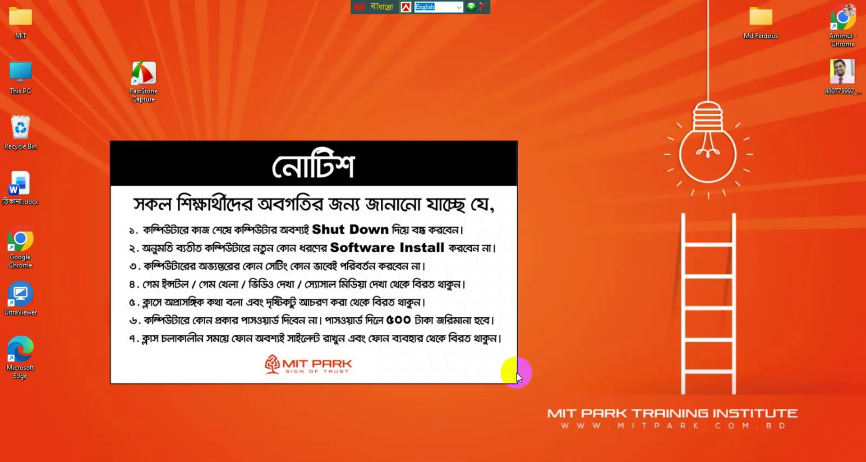
pyautogui.press('super+r')
pyautogui.press('Return')
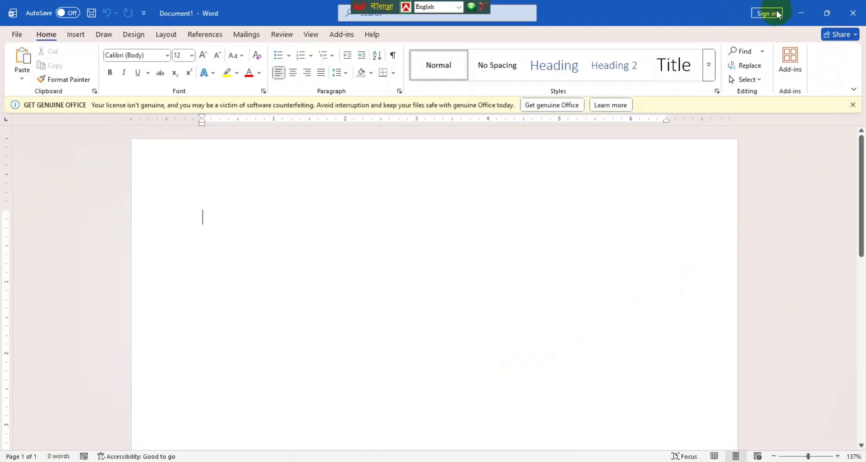
# Switch the Word window repeatedly between its restored and maximized sizes, ending with it maximized.
pyautogui.moveTo(828, 13)
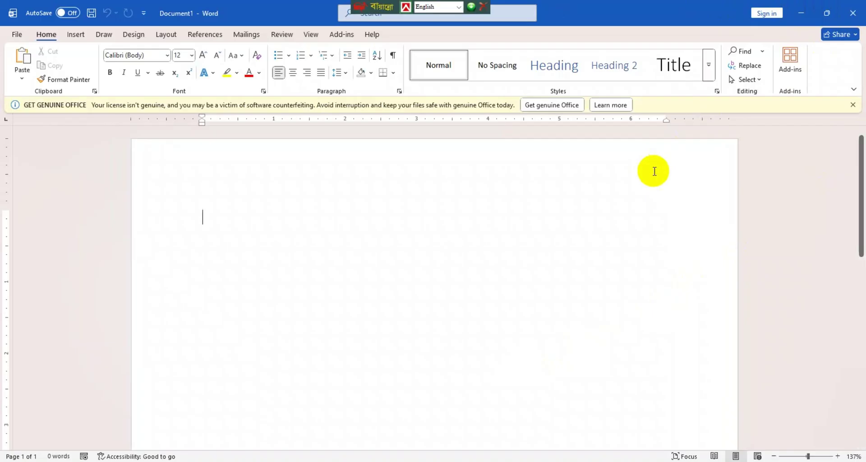
pyautogui.press('super+Down')
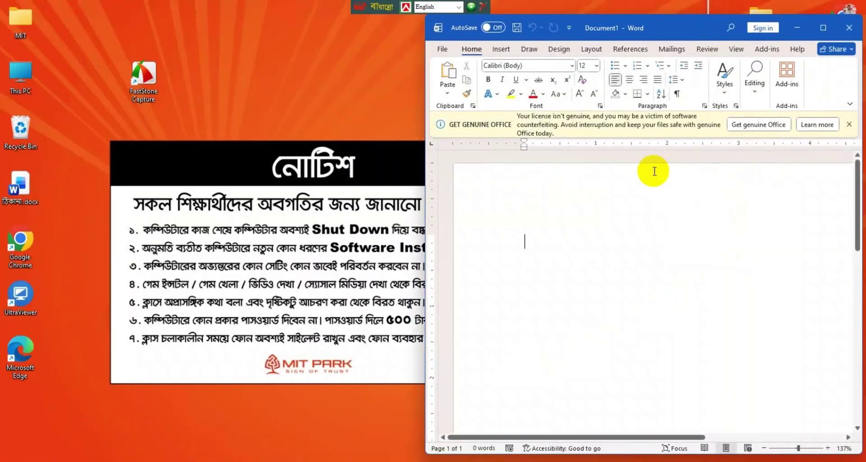
pyautogui.press('super+Up')
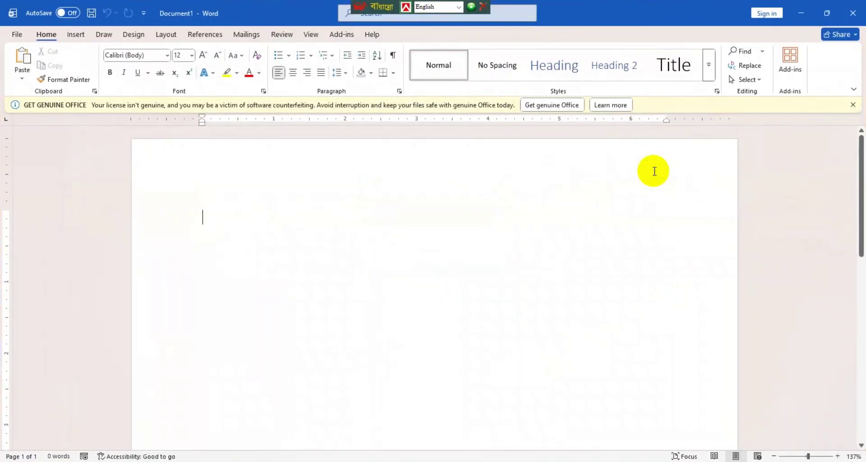
pyautogui.press('super+Down')
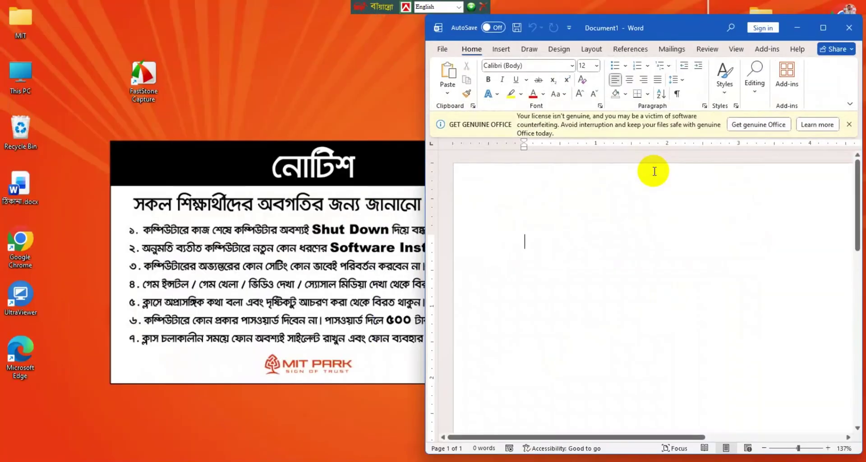
pyautogui.press('super+Up')
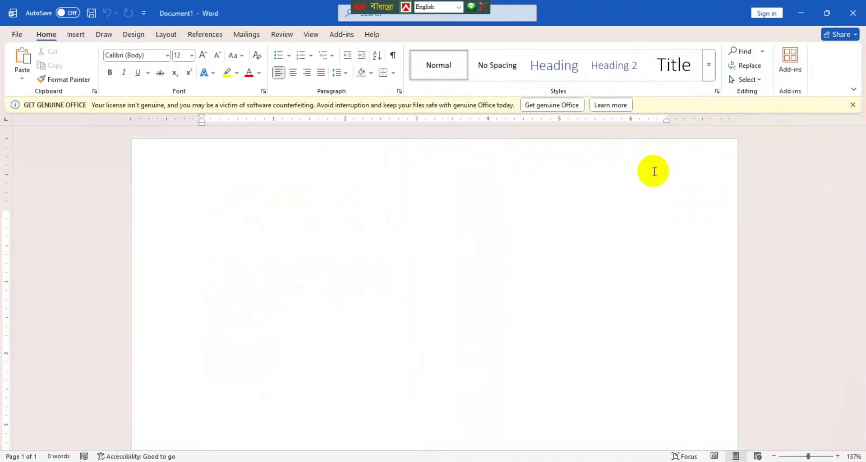
pyautogui.press('super+Down')
pyautogui.press('super+Up')
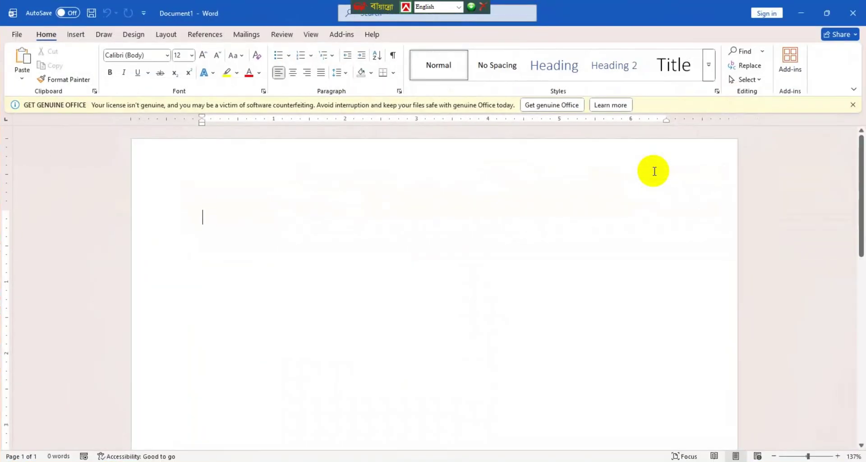
pyautogui.press('super+Down')
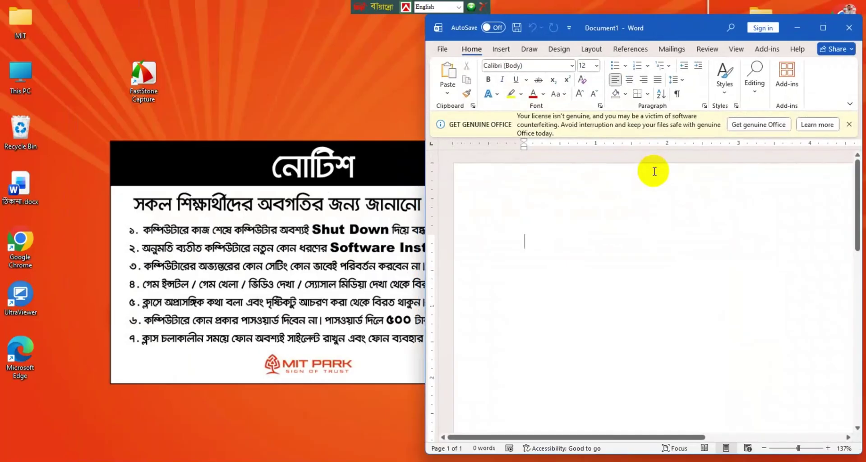
pyautogui.press('super+Up')
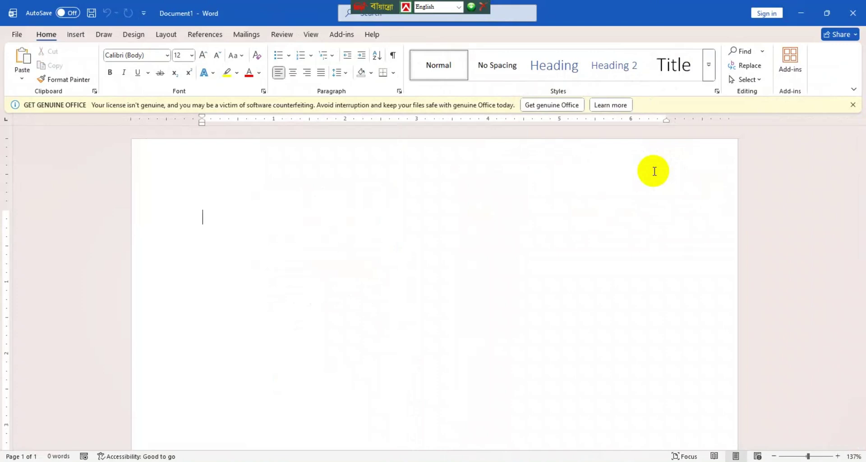
# Show the desktop and bring the Word window back, twice in a row.
pyautogui.press('super+d')
pyautogui.press('super+d')
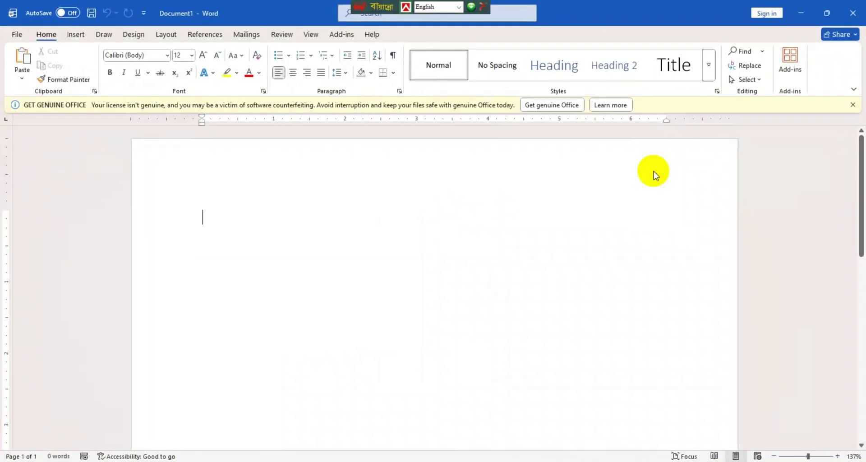
pyautogui.press('super+d')
pyautogui.press('super+d')
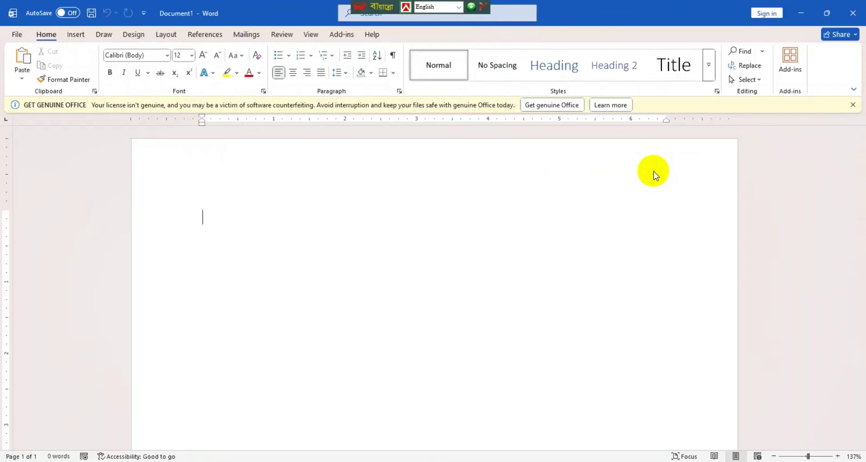
# Fill the blank document with sample paragraphs using =Rand() and dismiss the Office licence notice.
pyautogui.write('=R')
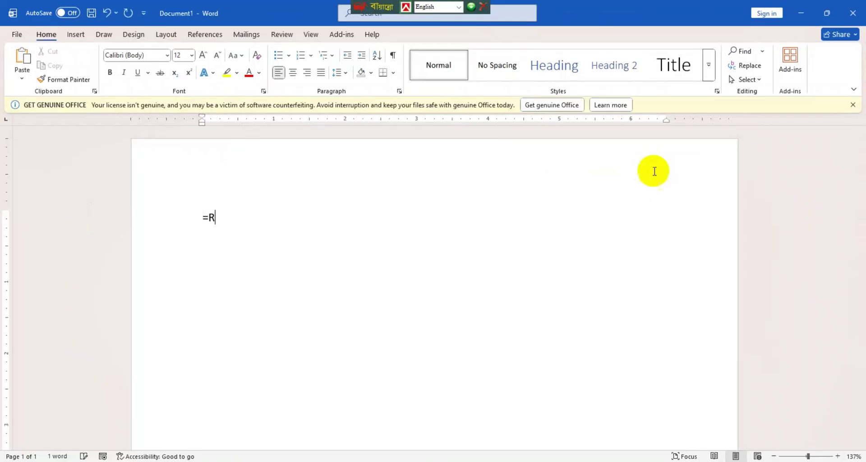
pyautogui.write('and()')
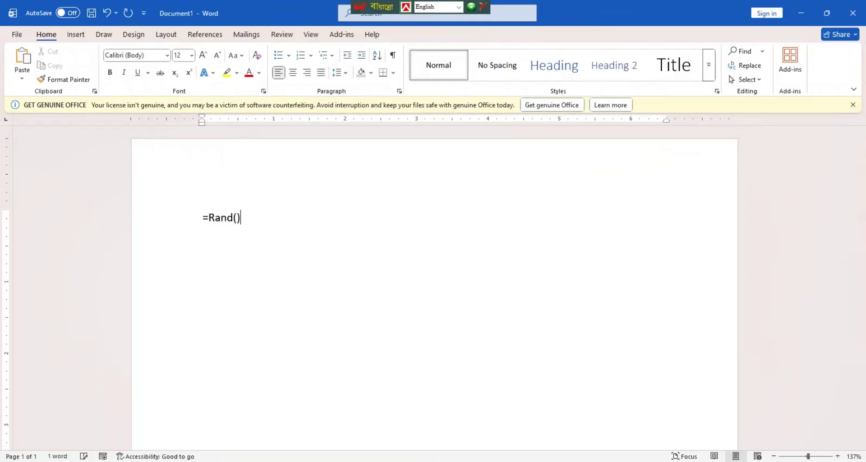
pyautogui.press('Return')
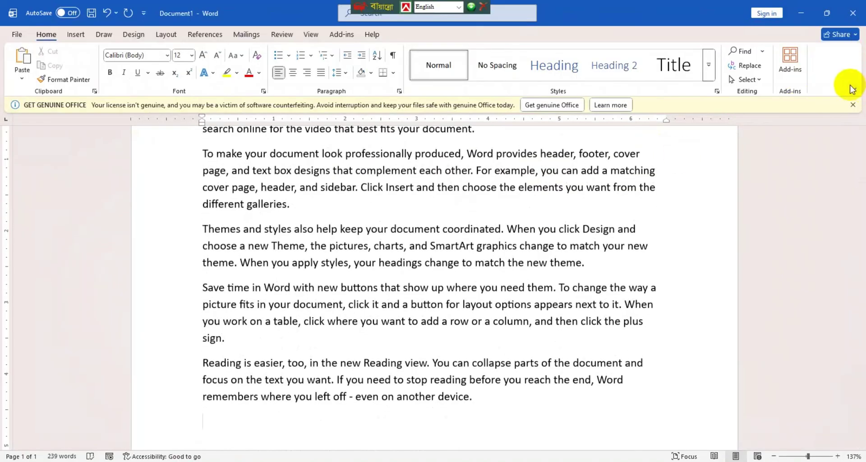
pyautogui.click(853, 105)
pyautogui.scroll(3, 573, 235)
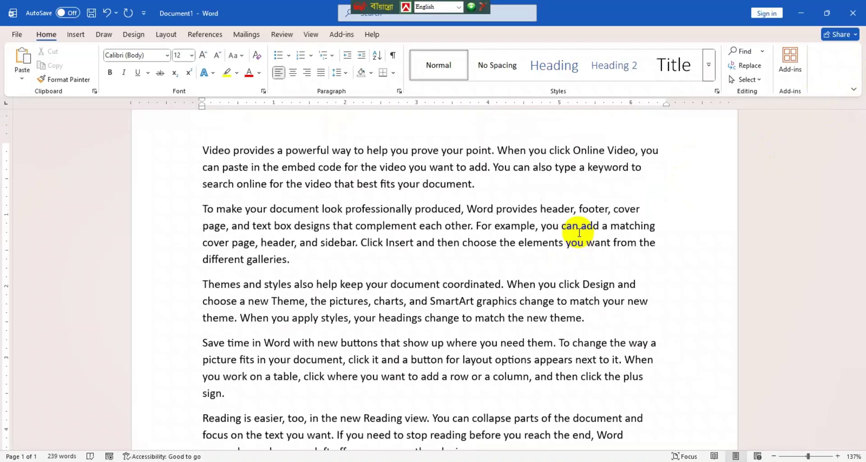
# Switch to the All Short Cut.png image in Paint, underline the Ctrl + A and Ctrl + Z entries freehand, and return to Word.
pyautogui.moveTo(505, 461)
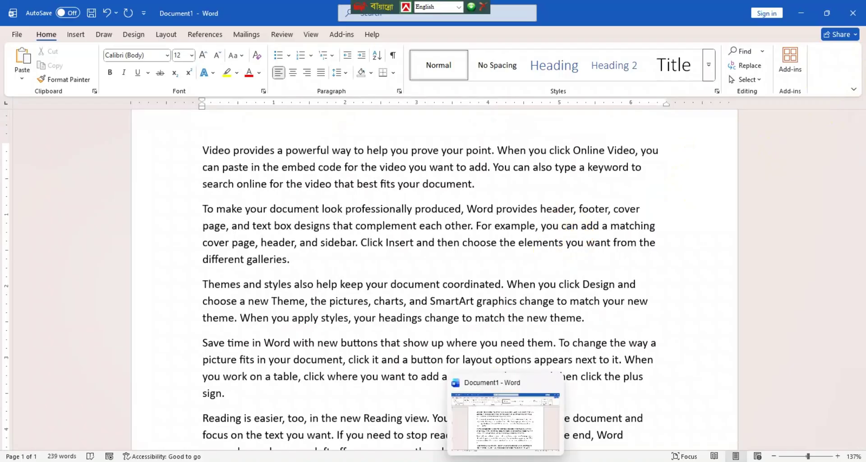
pyautogui.click(506, 461)
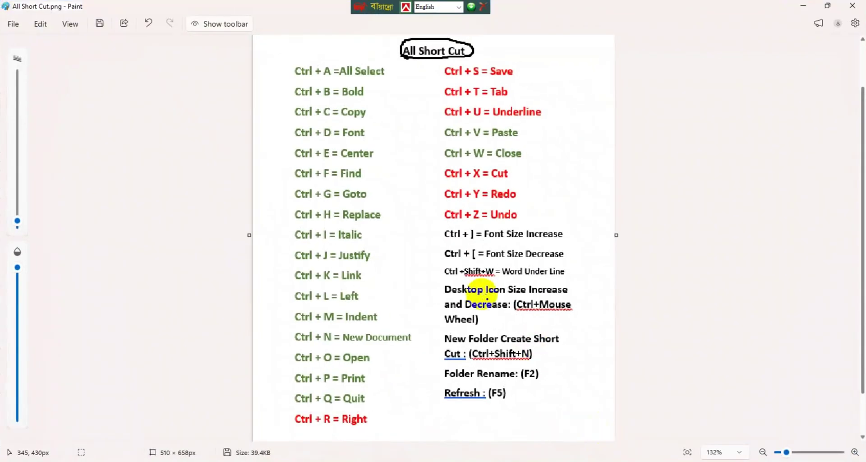
pyautogui.moveTo(290, 77); pyautogui.dragTo(391, 76)
pyautogui.moveTo(445, 224); pyautogui.dragTo(529, 218)
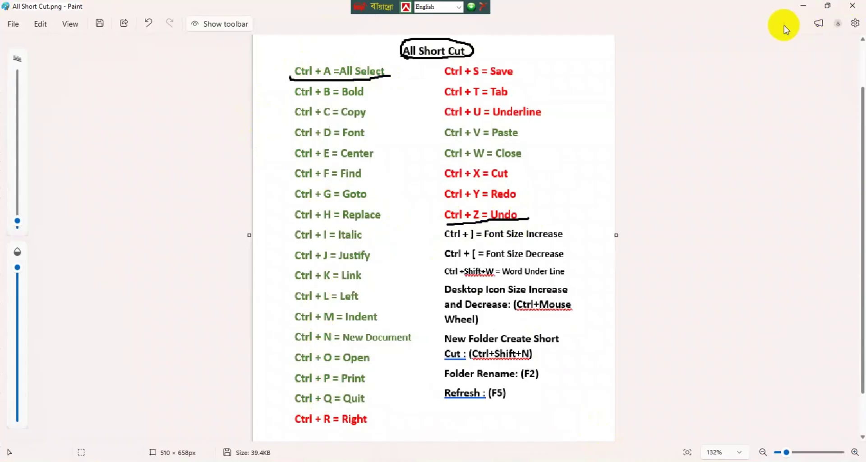
pyautogui.click(802, 7)
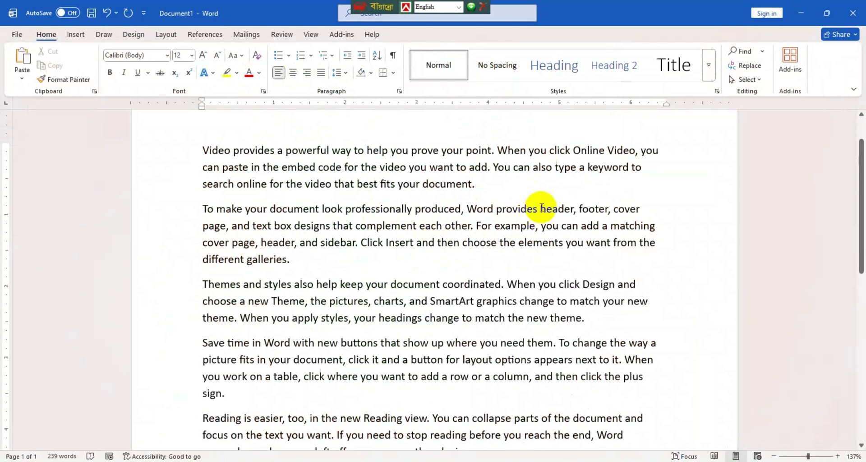
# Select the document's entire text and clear the selection again.
pyautogui.hotkey('ctrl', 'a')
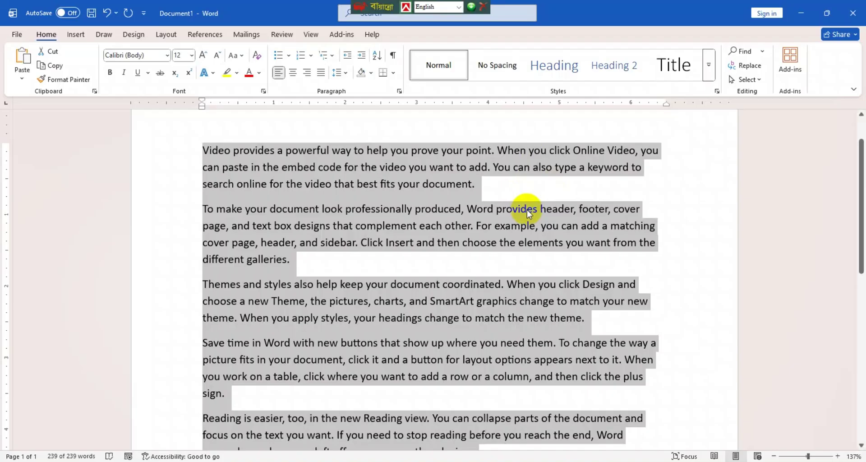
pyautogui.click(422, 189)
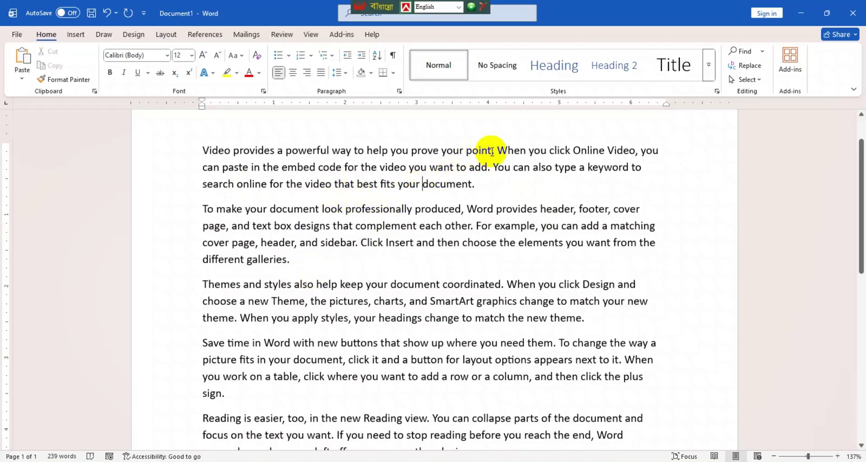
# Copy the phrase "to help you prove your point. When" in the first paragraph and make it bold.
pyautogui.moveTo(528, 152); pyautogui.dragTo(353, 150)
pyautogui.hotkey('ctrl', 'c')
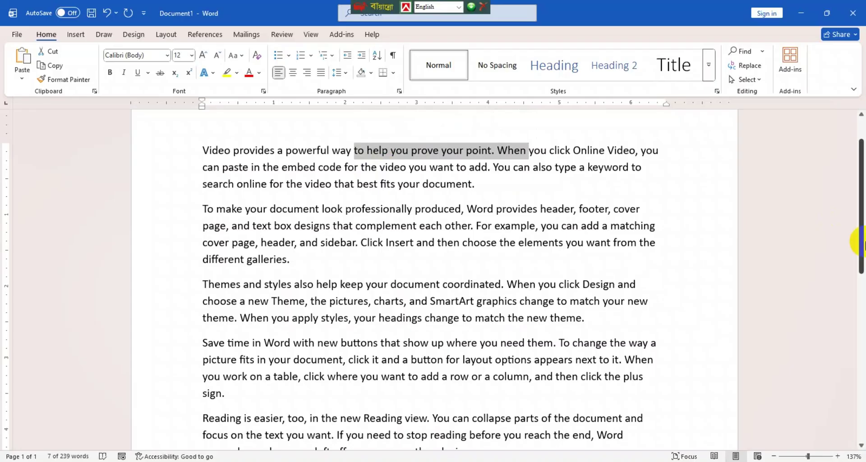
pyautogui.hotkey('ctrl', 'b')
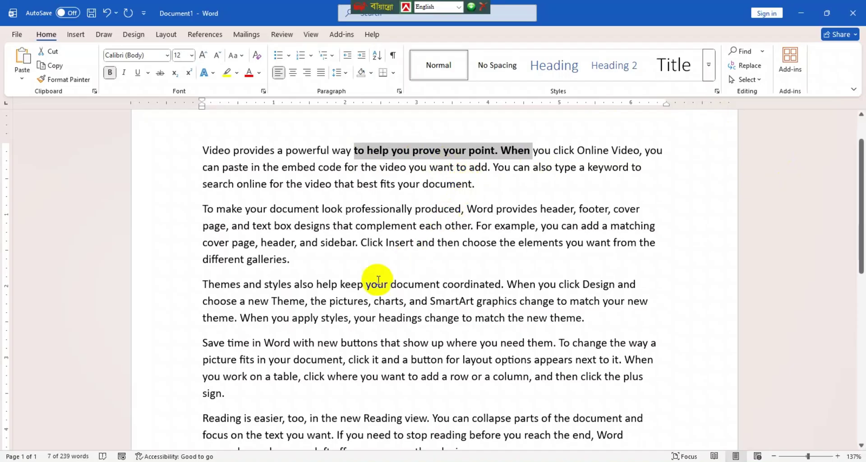
# Paste the copied bold phrase on the empty line below the last paragraph.
pyautogui.scroll(-4, 299, 306)
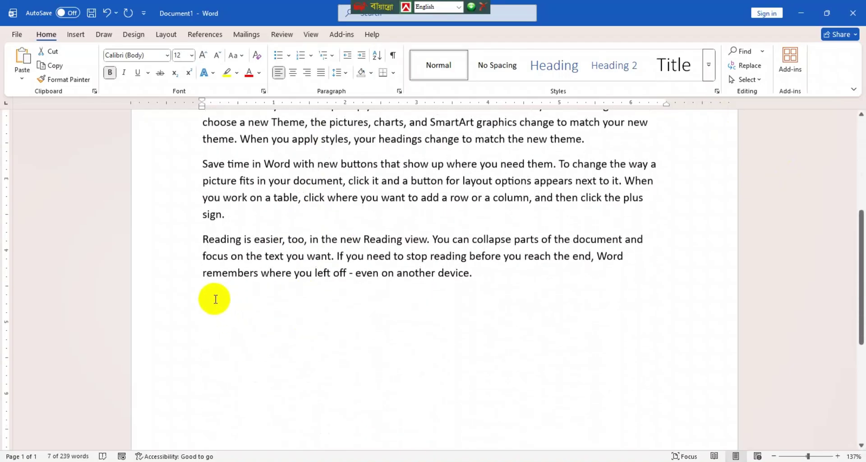
pyautogui.click(215, 299)
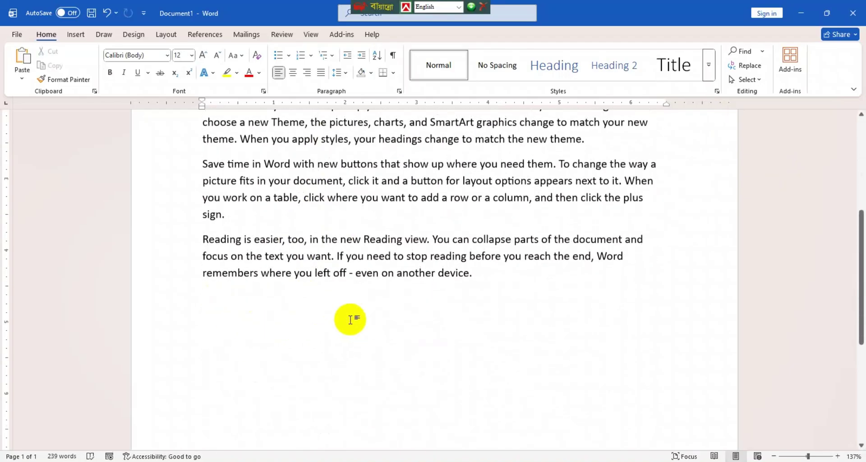
pyautogui.hotkey('ctrl', 'v')
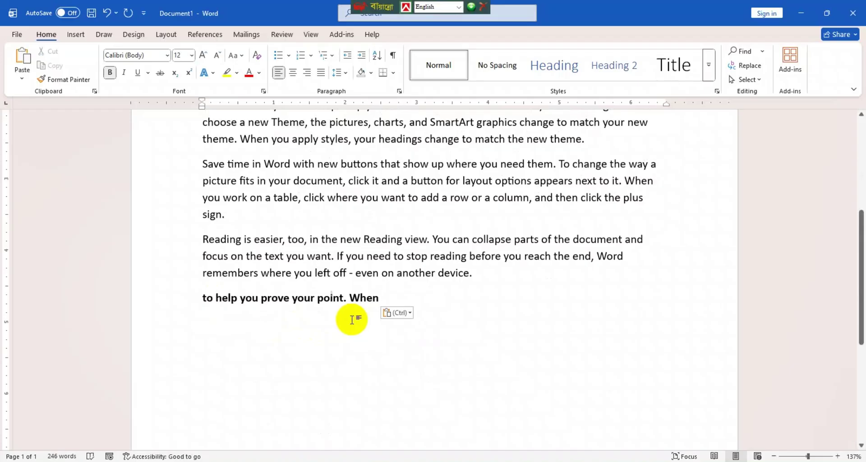
# Remove the bold formatting from the pasted line and undo that change.
pyautogui.moveTo(385, 298); pyautogui.dragTo(207, 299)
pyautogui.hotkey('ctrl', 'b')
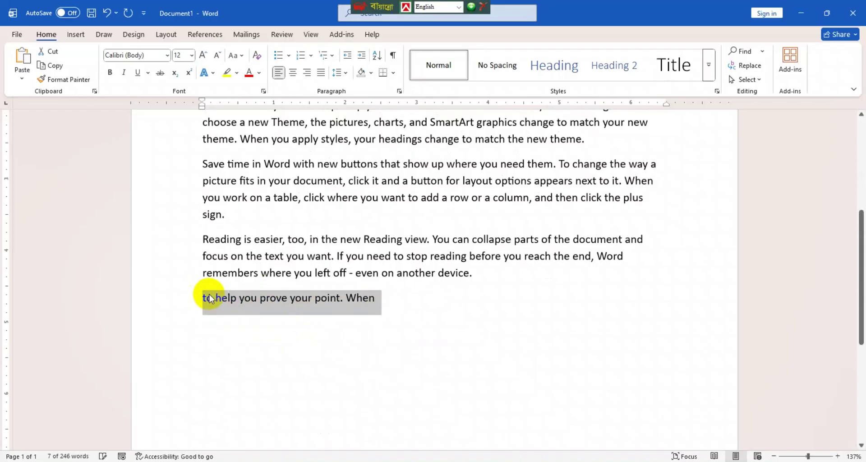
pyautogui.hotkey('ctrl', 'z')
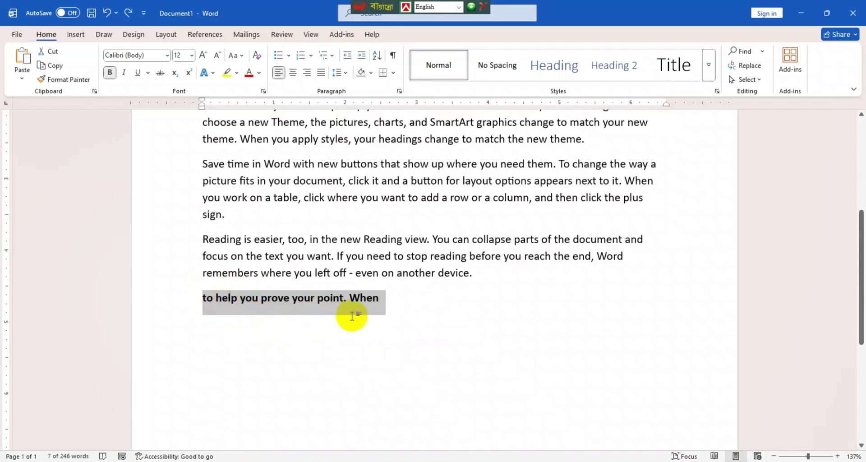
# Change the whole first paragraph's font to Arial through the Font dialog.
pyautogui.scroll(5, 352, 316)
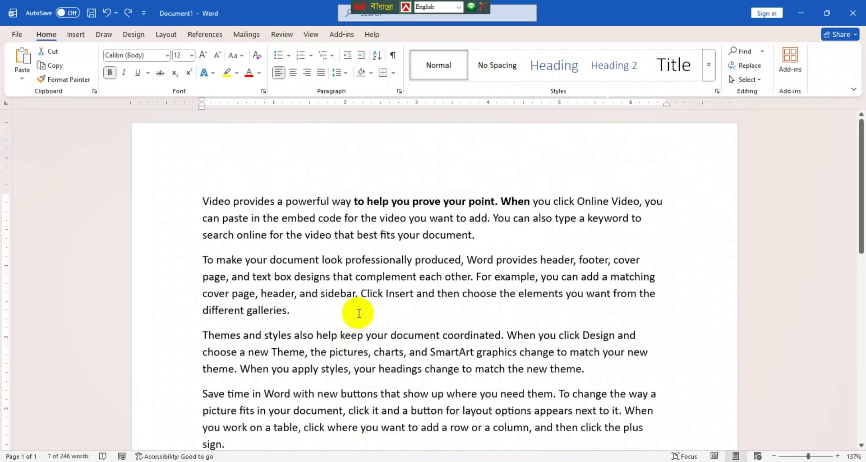
pyautogui.moveTo(490, 235); pyautogui.dragTo(202, 198)
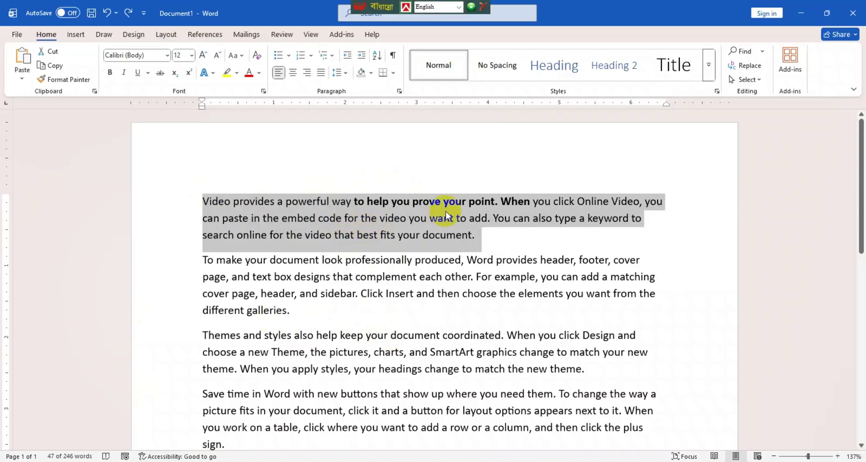
pyautogui.hotkey('ctrl', 'd')
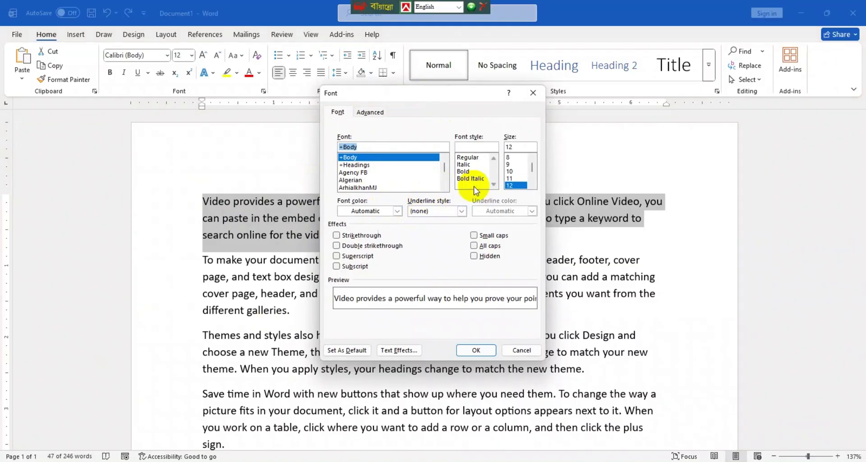
pyautogui.press('Down')
pyautogui.press('Down')
pyautogui.press('Down')
pyautogui.press('Down')
pyautogui.press('Down')
pyautogui.press('Down')
pyautogui.press('Down')
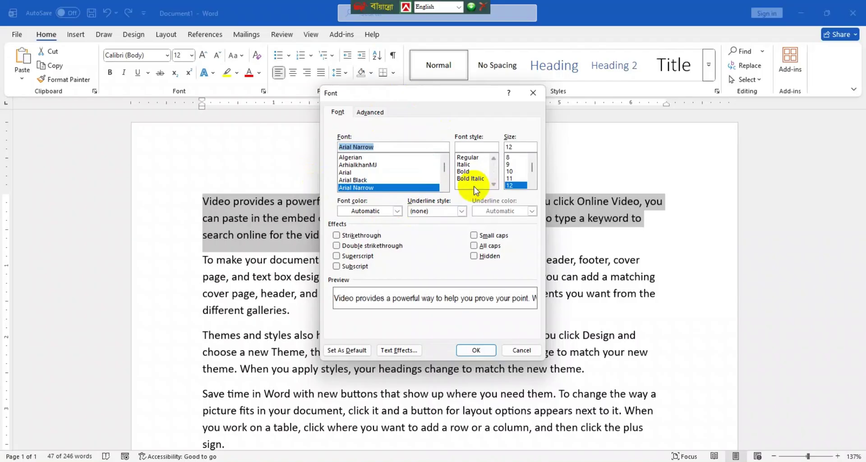
pyautogui.press('Up')
pyautogui.press('Up')
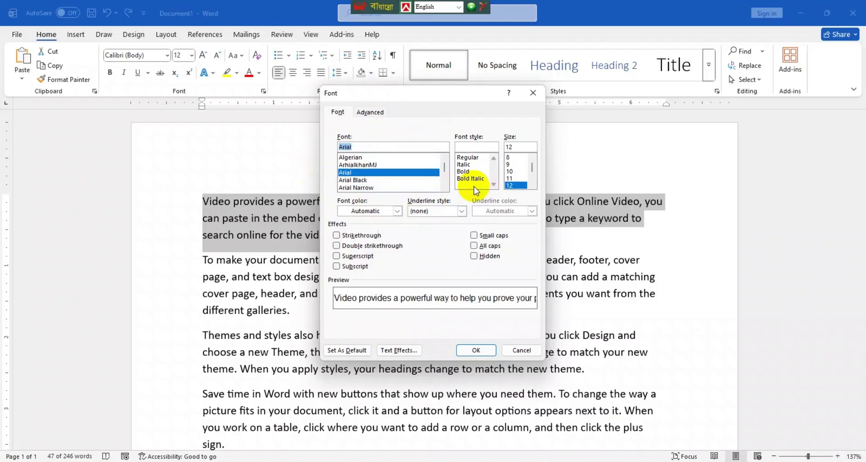
pyautogui.press('Down')
pyautogui.press('Down')
pyautogui.press('Down')
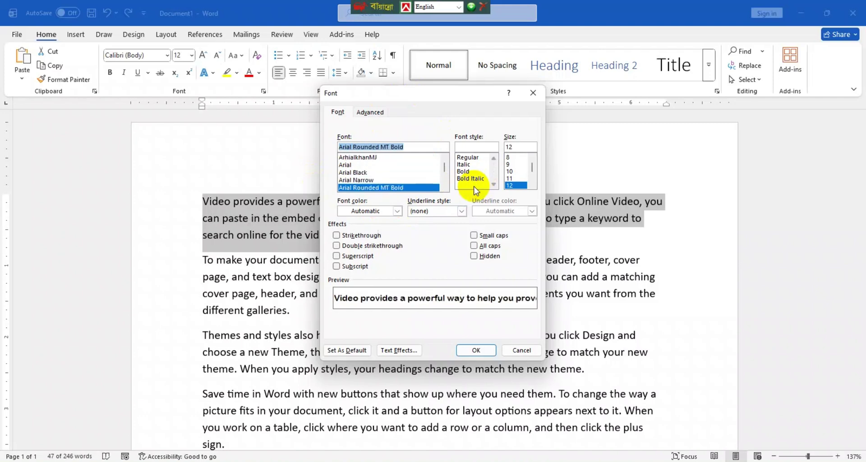
pyautogui.press('Up')
pyautogui.press('Up')
pyautogui.press('Up')
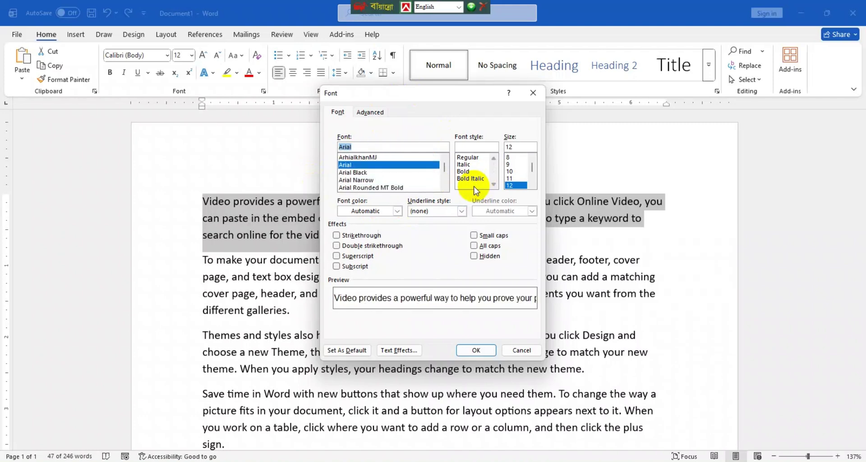
pyautogui.press('Return')
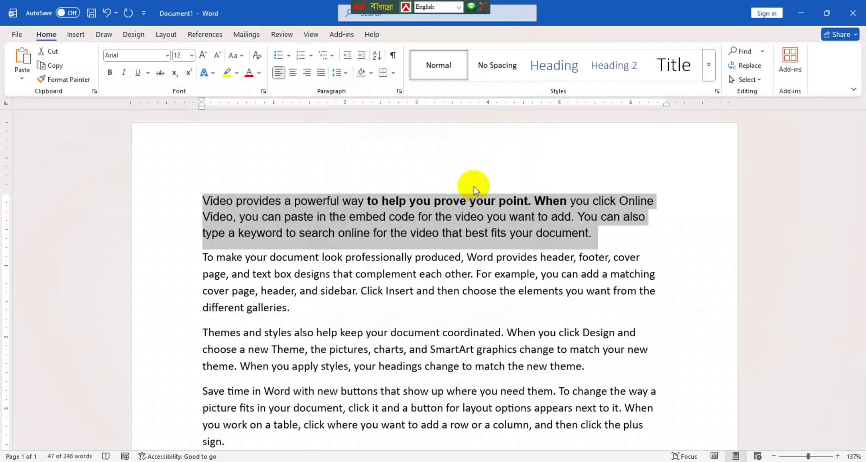
# Centre the pasted line "to help you prove your point. When" at the end of the document.
pyautogui.scroll(-6, 386, 323)
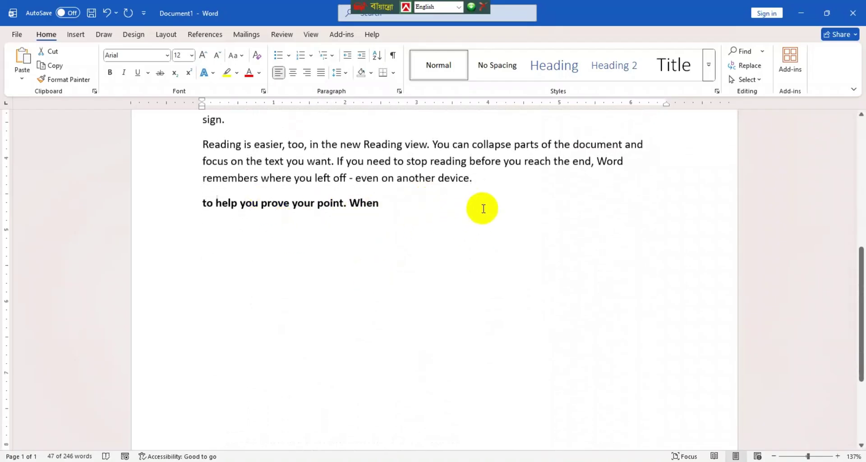
pyautogui.moveTo(385, 203); pyautogui.dragTo(203, 203)
pyautogui.hotkey('ctrl', 'e')
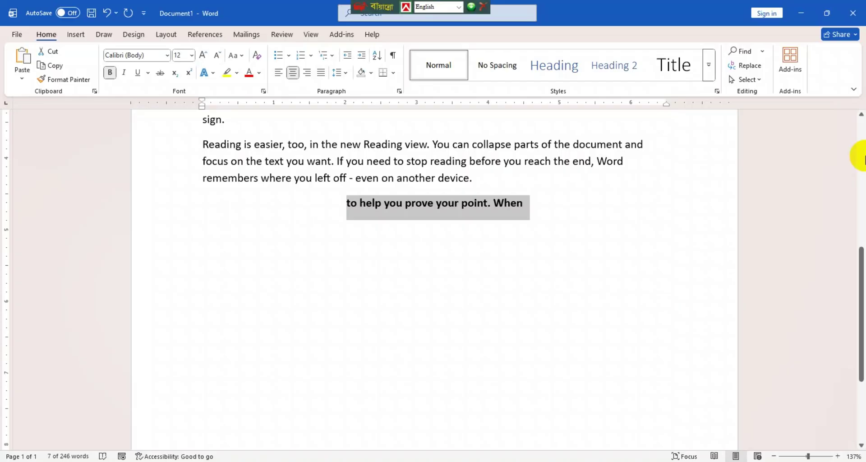
# Search the document from its beginning for the word "Video" and close the search.
pyautogui.scroll(7, 654, 172)
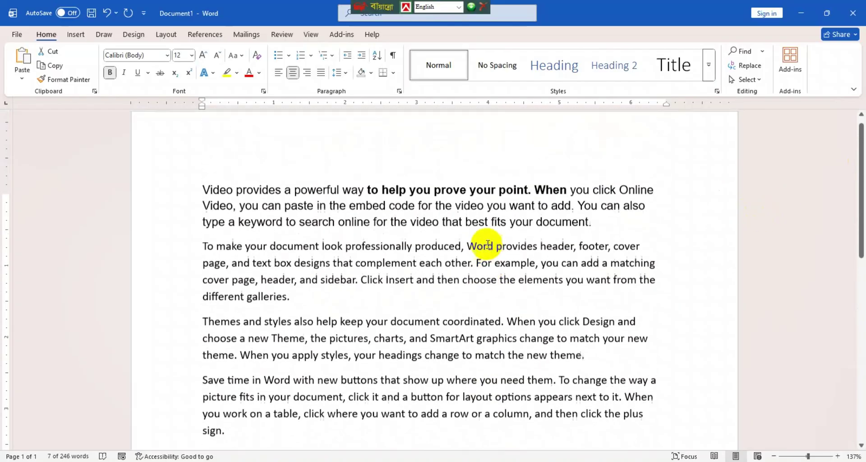
pyautogui.click(203, 194)
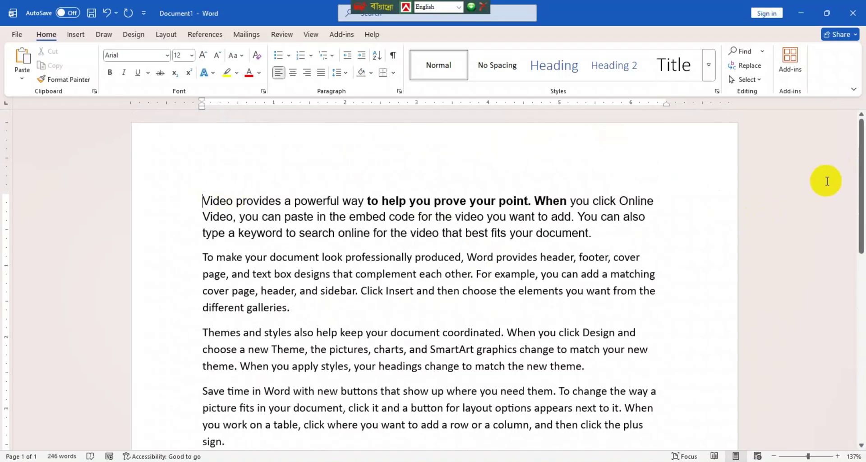
pyautogui.hotkey('ctrl', 'f')
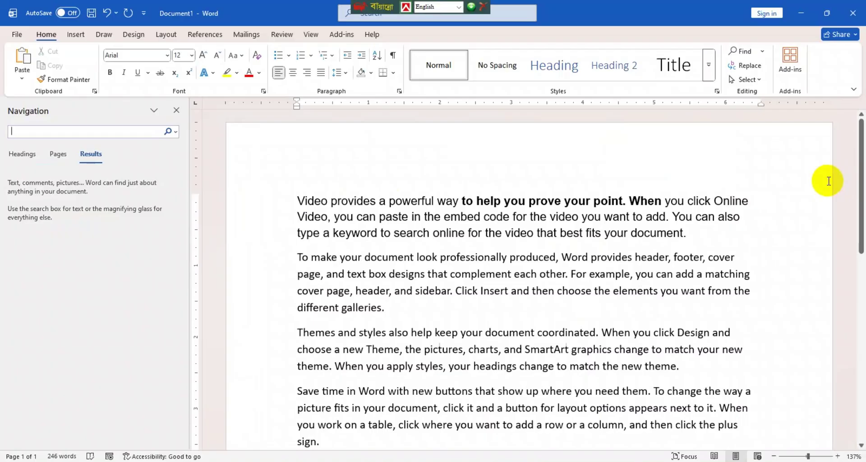
pyautogui.write('V')
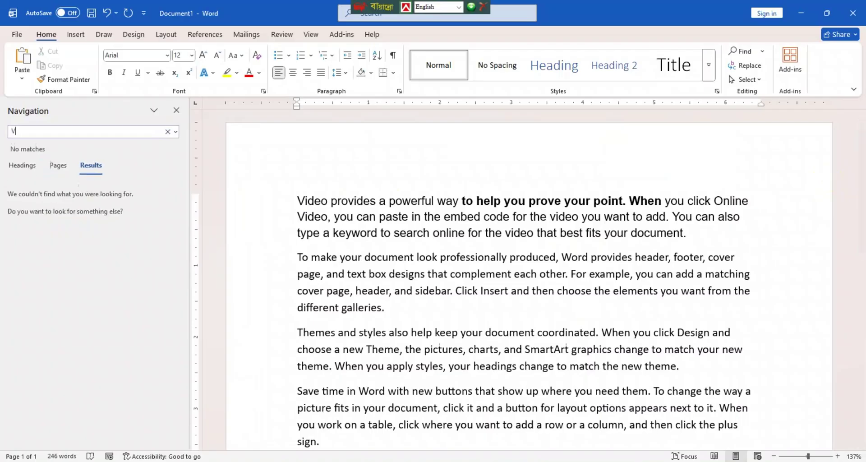
pyautogui.write('ideo')
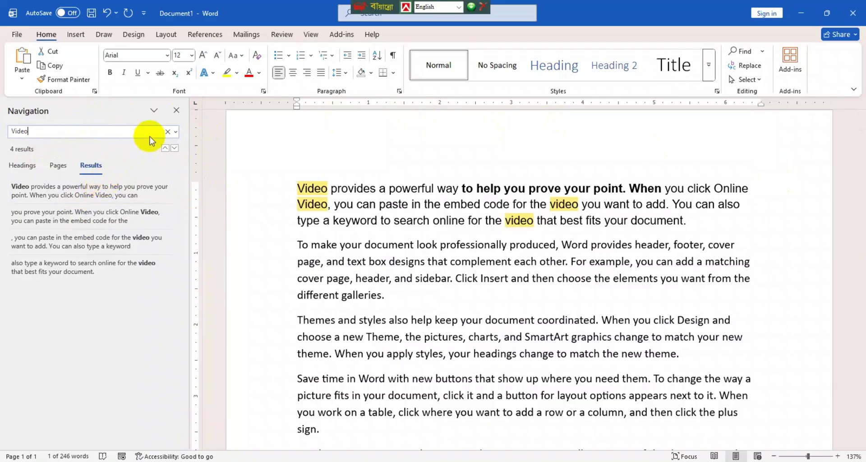
pyautogui.click(178, 111)
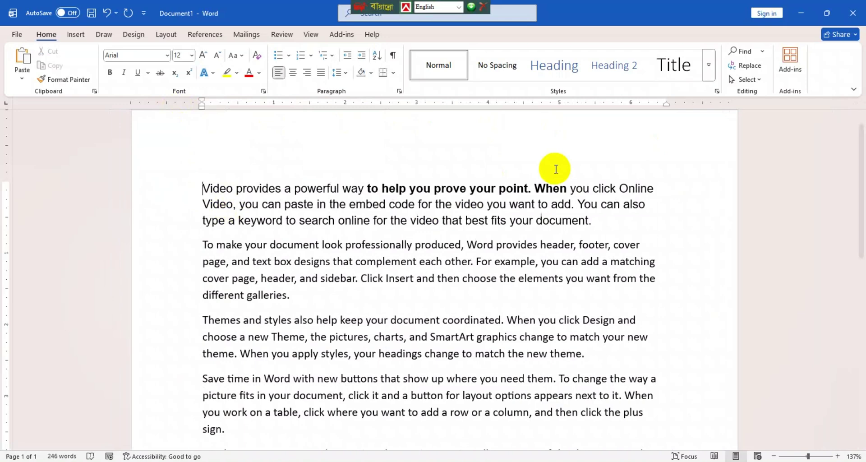
# Insert page breaks after the centred line "to help you prove your point. When" to extend the document to seven pages.
pyautogui.scroll(-5, 406, 345)
pyautogui.scroll(-1, 420, 350)
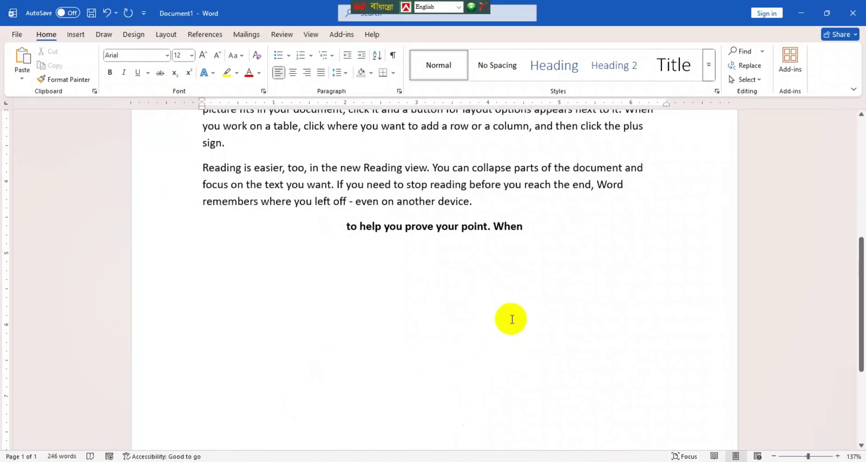
pyautogui.click(527, 227)
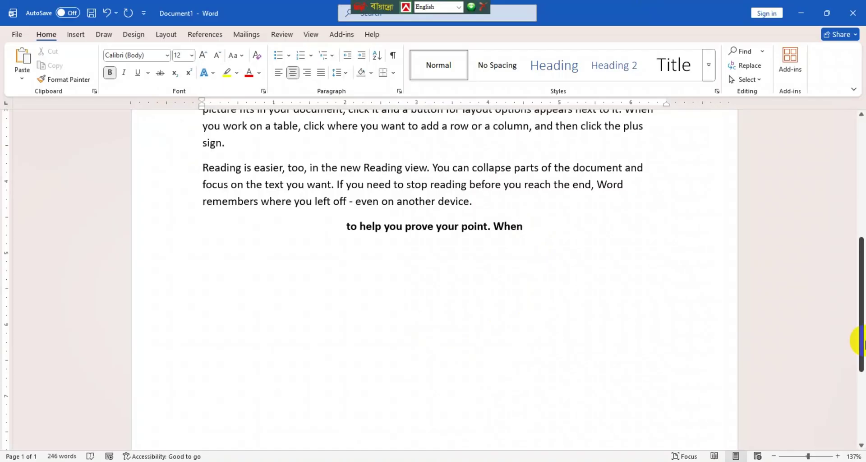
pyautogui.hotkey('ctrl', 'Return')
pyautogui.hotkey('ctrl', 'Return')
pyautogui.hotkey('ctrl', 'Return')
pyautogui.hotkey('ctrl', 'Return')
pyautogui.hotkey('ctrl', 'Return')
pyautogui.hotkey('ctrl', 'Return')
pyautogui.hotkey('ctrl', 'Return')
pyautogui.hotkey('ctrl', 'Return')
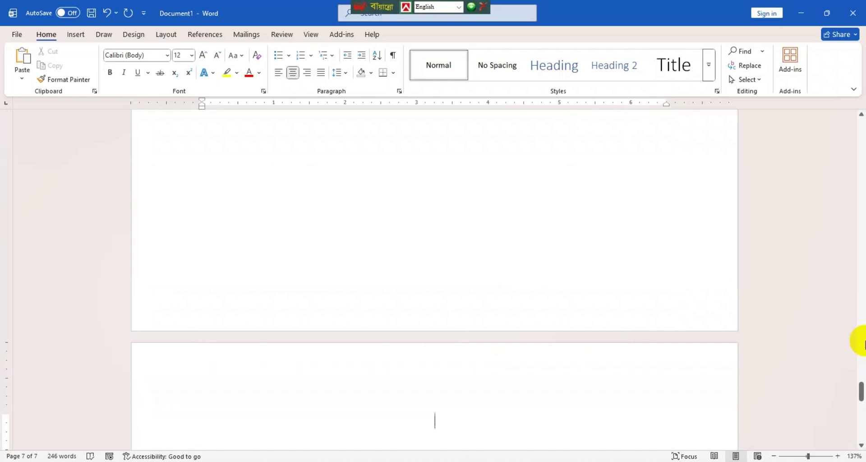
# Go to page 1 of the document with Go To and close the dialog.
pyautogui.hotkey('ctrl', 'g')
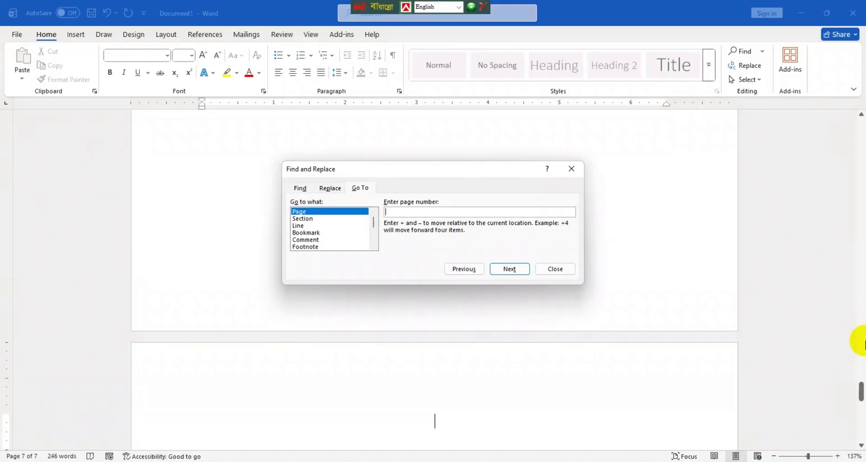
pyautogui.write('1')
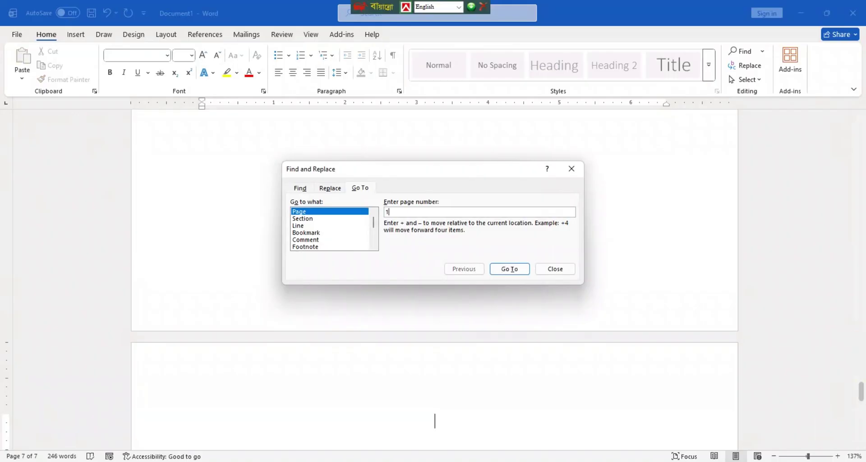
pyautogui.click(510, 269)
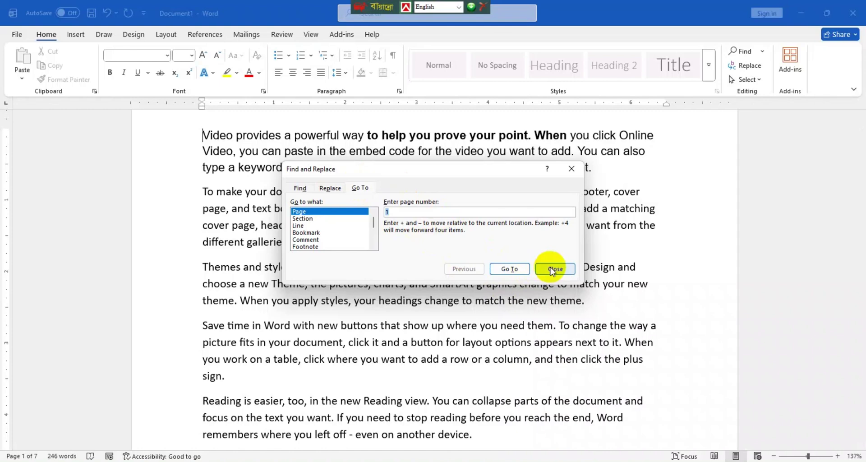
pyautogui.click(539, 271)
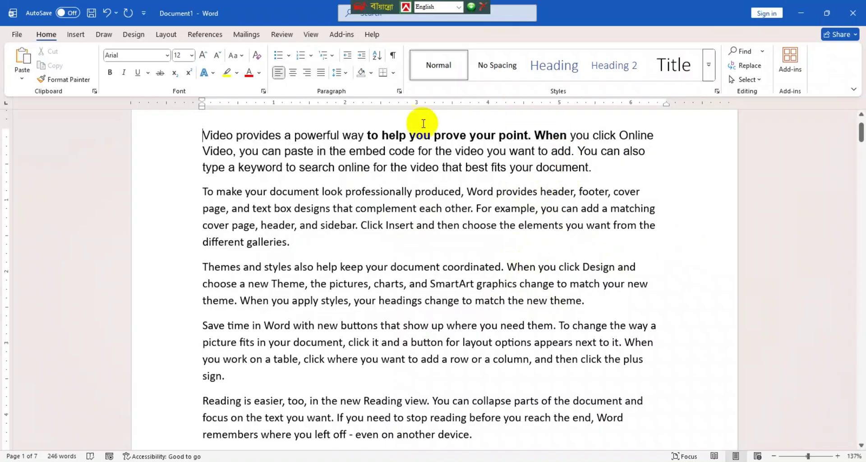
pyautogui.click(201, 132)
pyautogui.moveTo(200, 132); pyautogui.dragTo(582, 168)
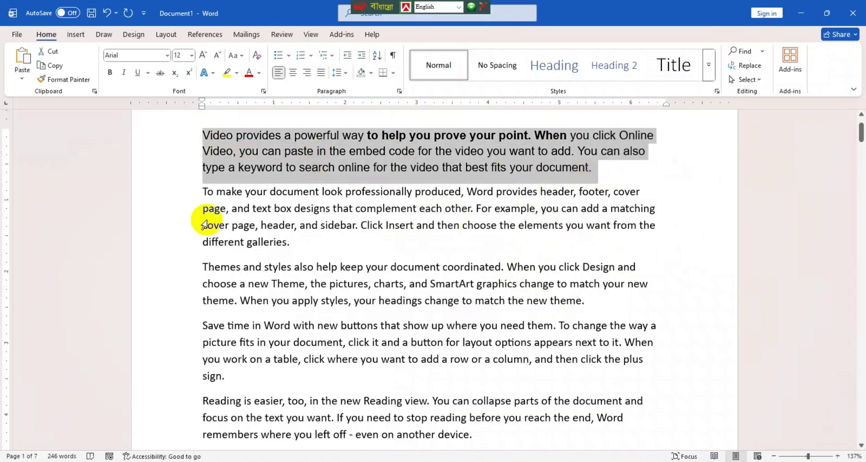
pyautogui.click(413, 246)
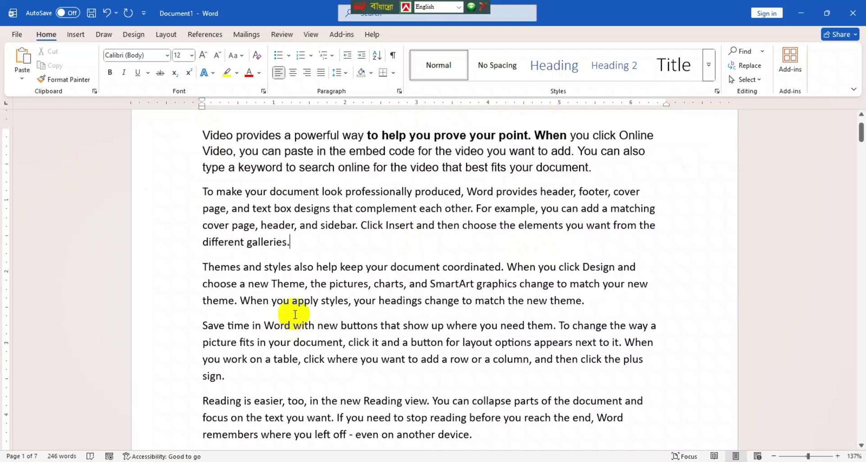
# From the beginning of the document, set up a replacement of "Video" with "MP4".
pyautogui.scroll(2, 117, 306)
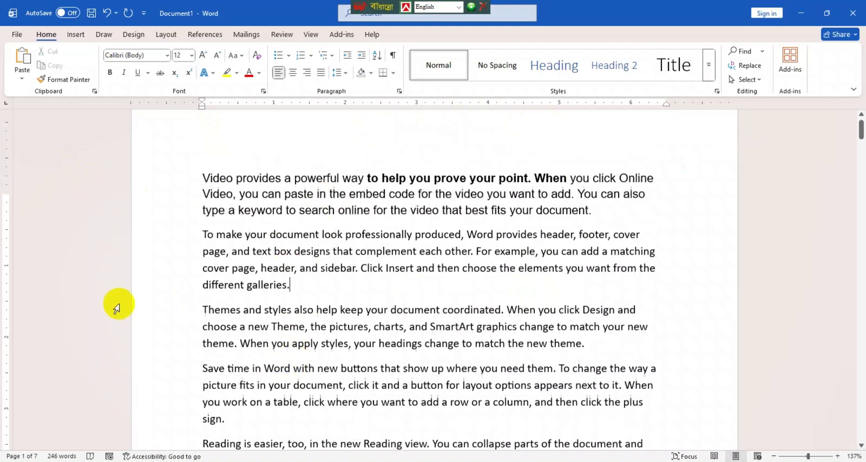
pyautogui.click(200, 200)
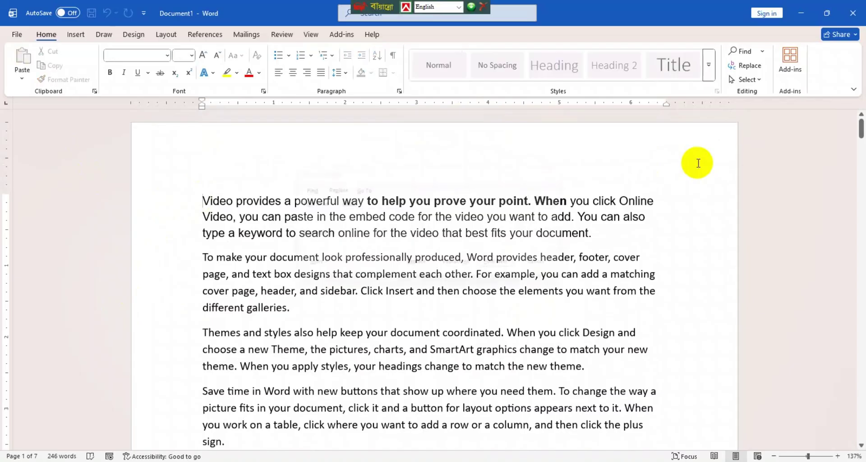
pyautogui.hotkey('ctrl', 'h')
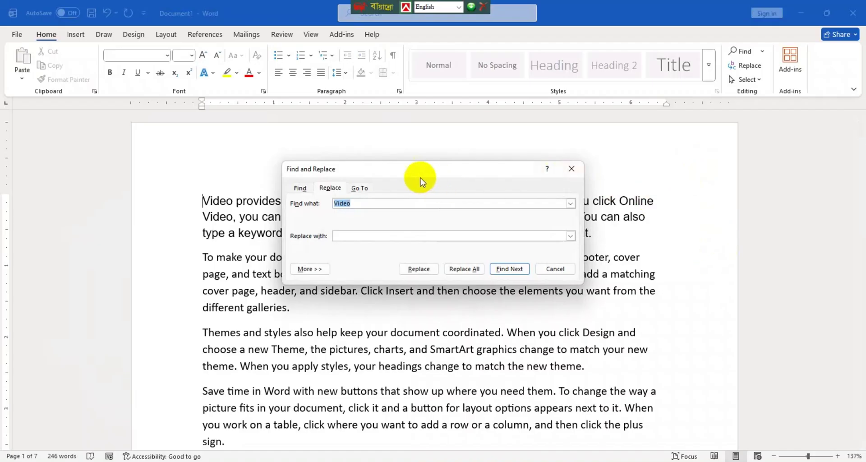
pyautogui.moveTo(400, 168); pyautogui.dragTo(432, 127)
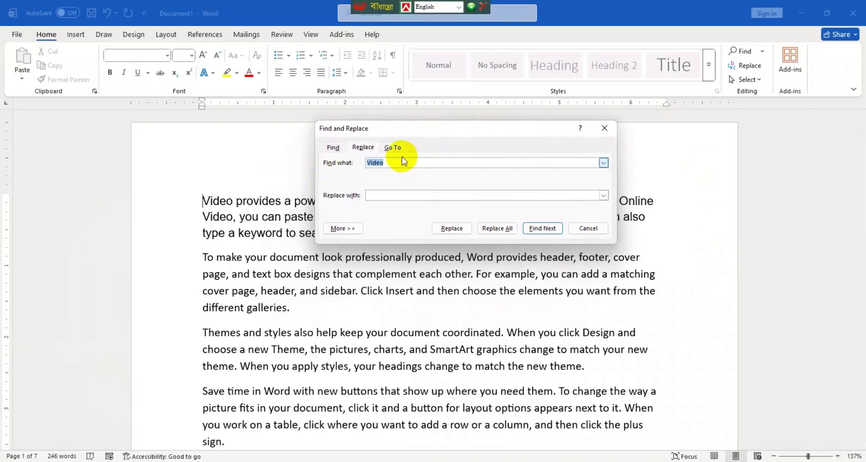
pyautogui.click(374, 195)
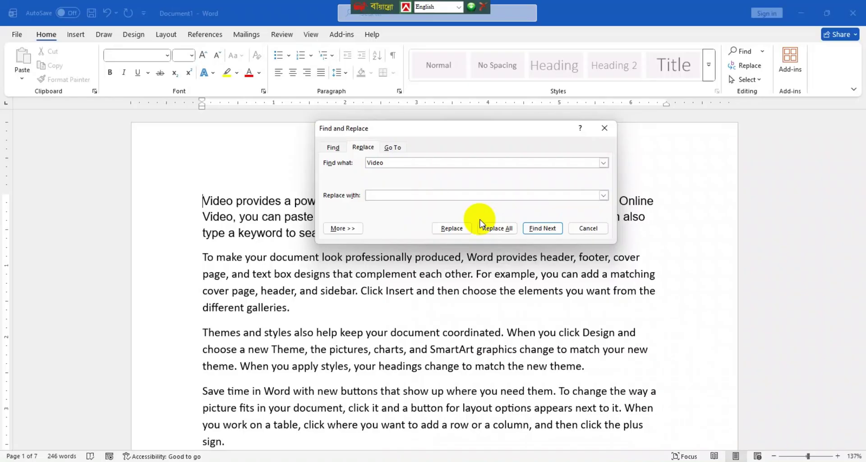
pyautogui.write('MP4')
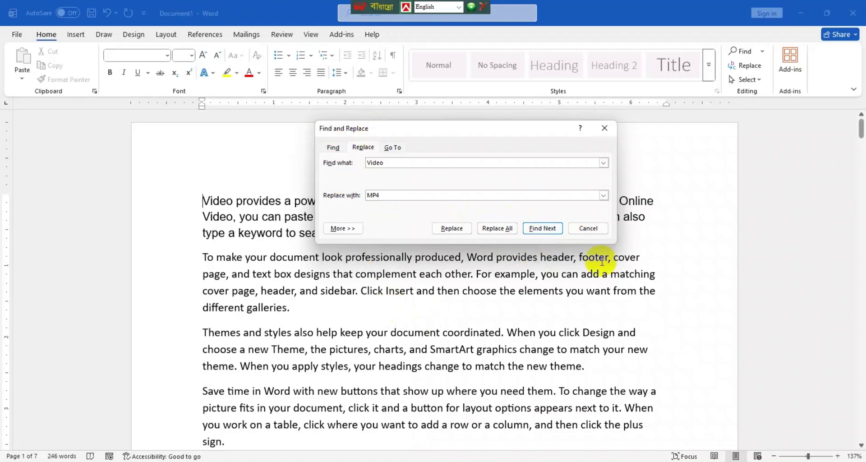
# Replace all occurrences of "Video" with "MP4" and close the Find and Replace dialog.
pyautogui.press('Tab')
pyautogui.press('Tab')
pyautogui.press('Tab')
pyautogui.press('Tab')
pyautogui.press('Tab')
pyautogui.press('Tab')
pyautogui.press('Tab')
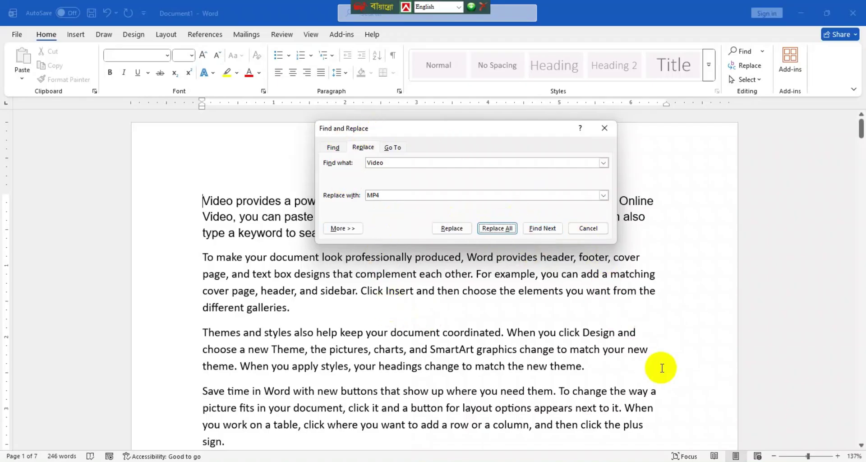
pyautogui.press('Tab')
pyautogui.press('Tab')
pyautogui.press('Tab')
pyautogui.press('Tab')
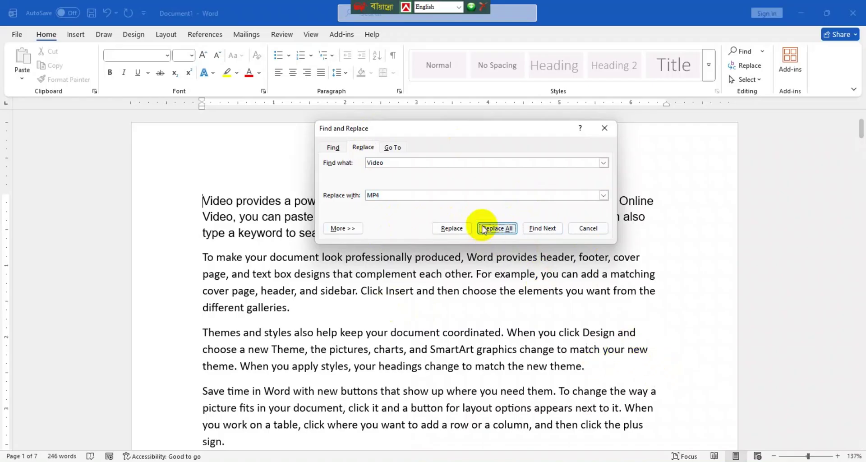
pyautogui.click(498, 228)
pyautogui.click(536, 210)
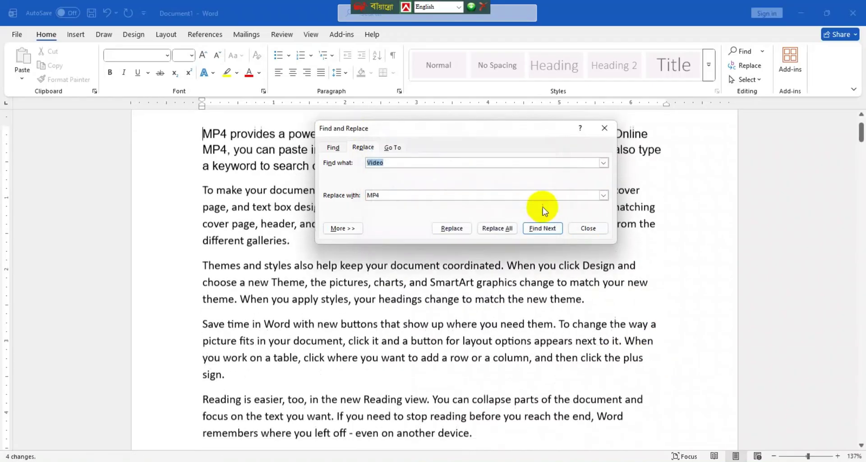
pyautogui.click(588, 227)
# Italicize the bold phrase "to help you prove your point. When" in the first paragraph.
pyautogui.scroll(3, 343, 357)
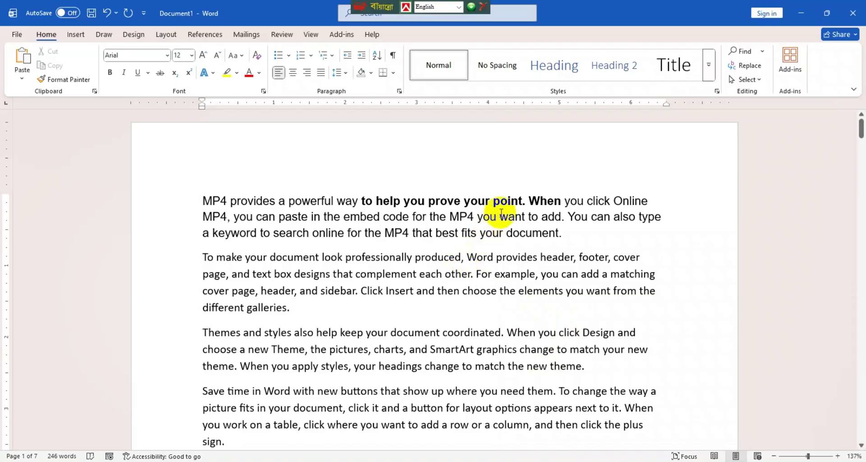
pyautogui.moveTo(563, 201); pyautogui.dragTo(361, 200)
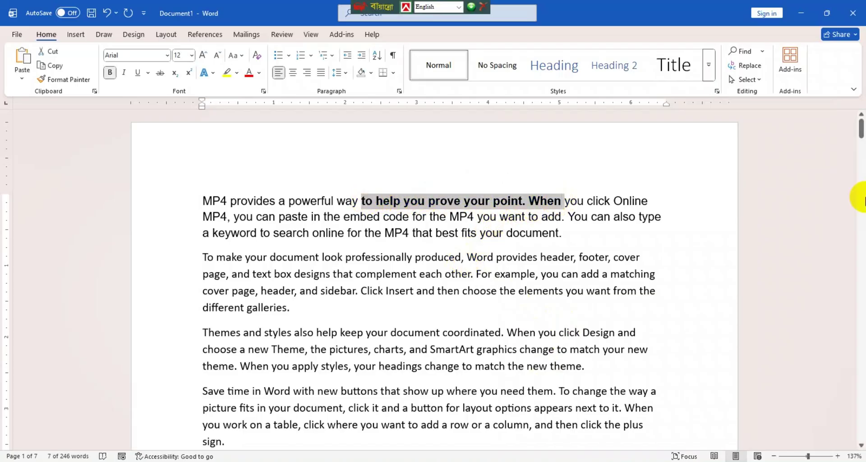
pyautogui.hotkey('ctrl', 'i')
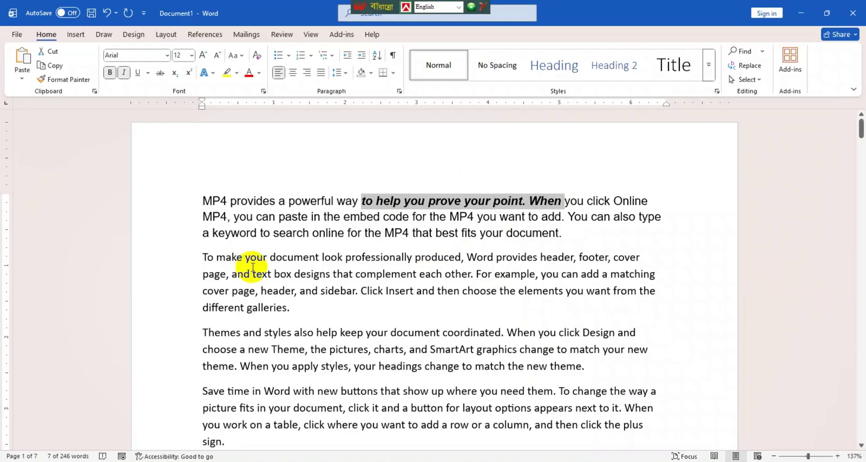
# Justify all the text in the document and clear the selection.
pyautogui.scroll(-2, 254, 266)
pyautogui.scroll(-2, 253, 266)
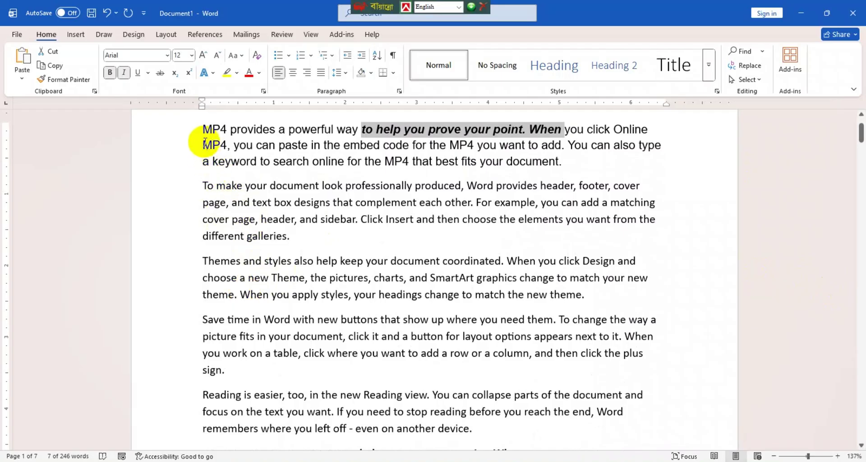
pyautogui.moveTo(202, 129); pyautogui.dragTo(497, 437)
pyautogui.scroll(-2, 497, 429)
pyautogui.moveTo(532, 343); pyautogui.dragTo(151, 161)
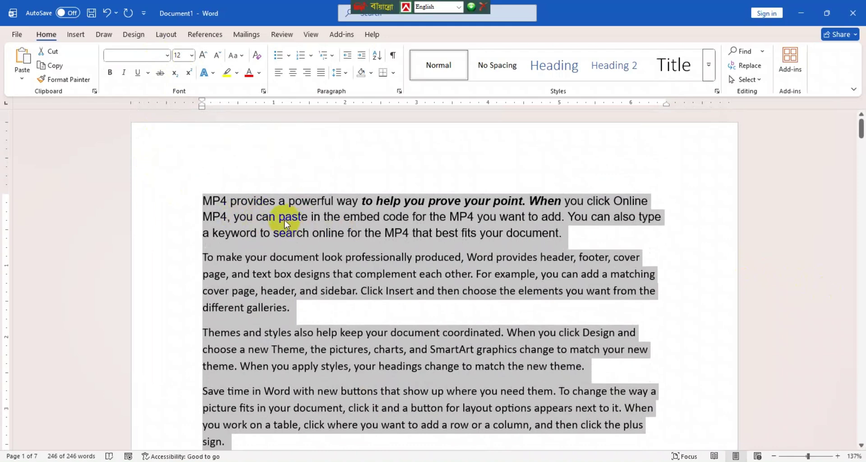
pyautogui.hotkey('ctrl', 'j')
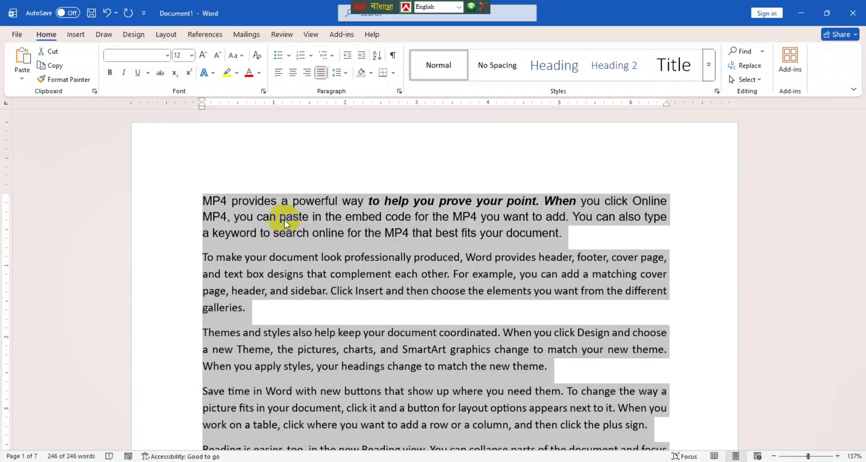
pyautogui.click(457, 274)
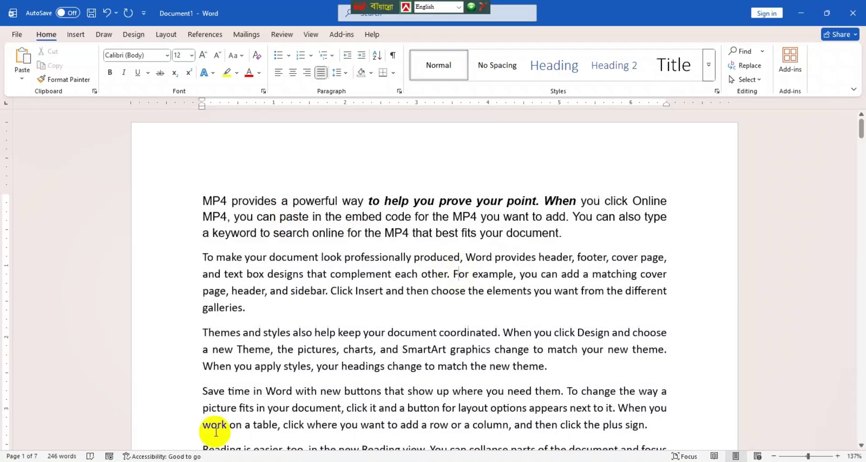
# Start inserting a hyperlink on the word "MP4" that opens the first paragraph and browse to the Downloads folder.
pyautogui.doubleClick(215, 200)
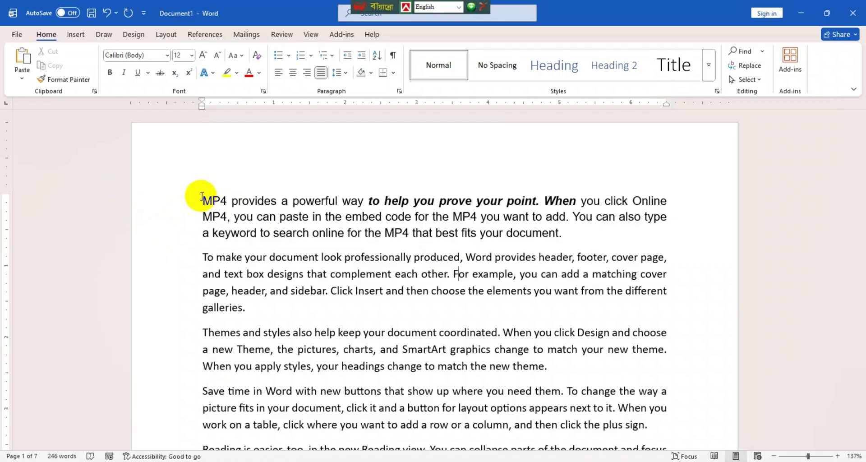
pyautogui.doubleClick(214, 198)
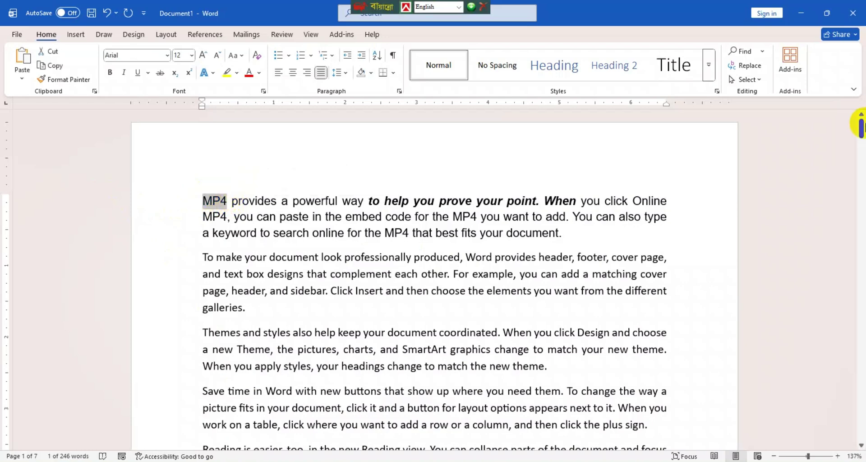
pyautogui.hotkey('ctrl', 'k')
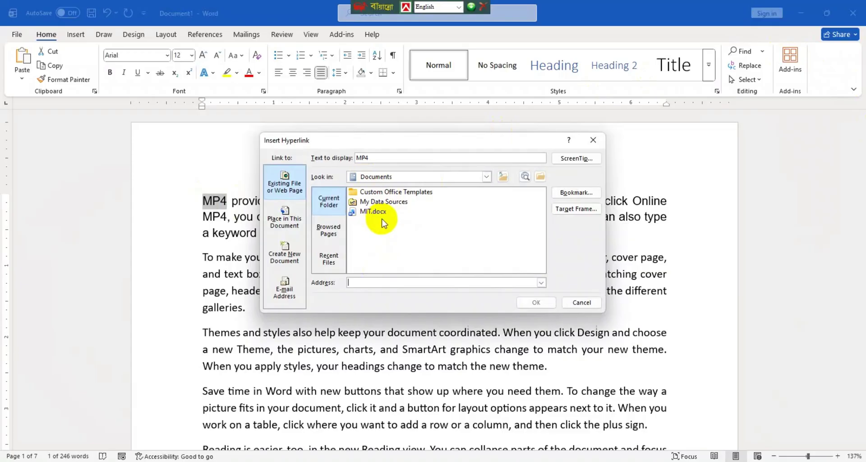
pyautogui.click(486, 176)
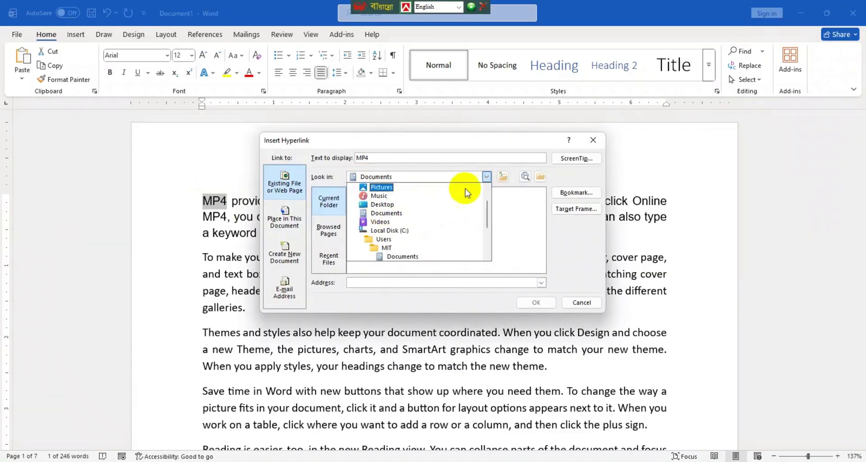
pyautogui.click(486, 177)
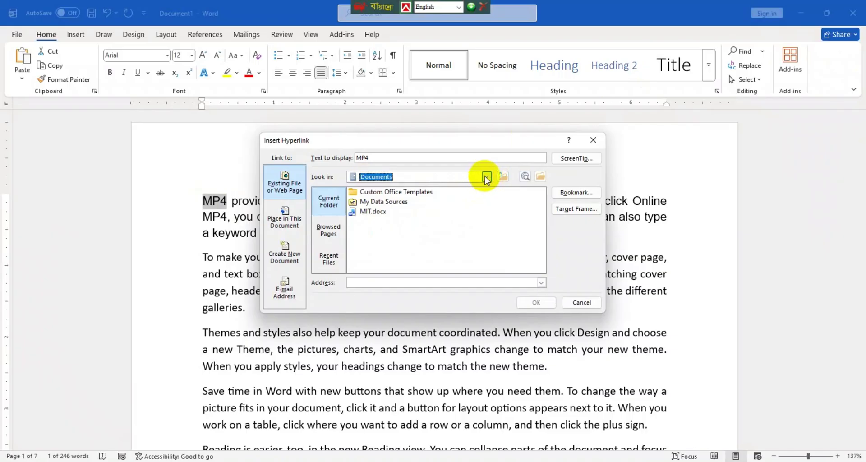
pyautogui.click(486, 177)
pyautogui.scroll(-1, 396, 219)
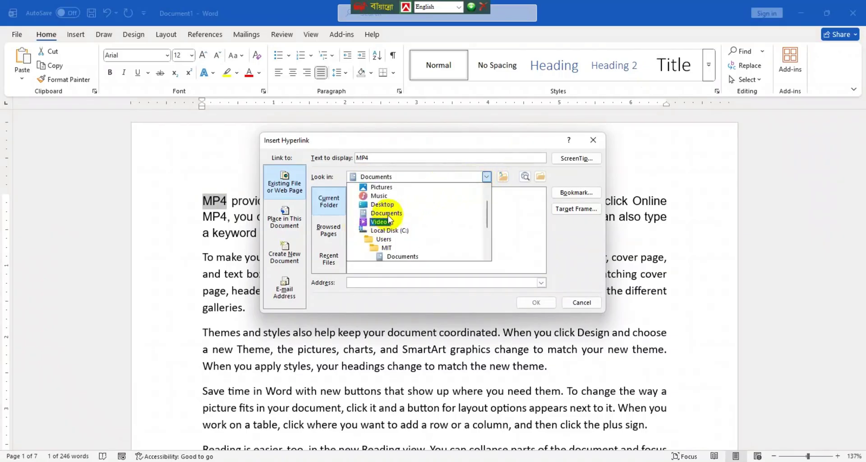
pyautogui.scroll(2, 390, 208)
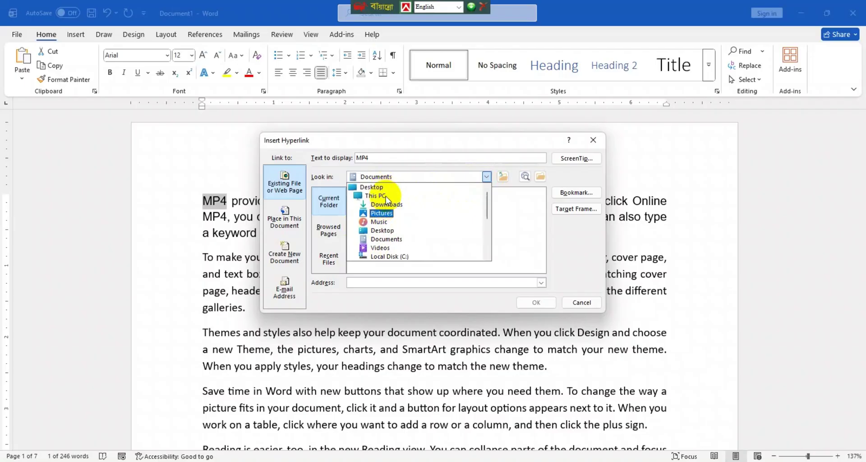
pyautogui.click(387, 188)
# Link the word "MP4" to the first of the two "Tumi Jantei ParoNaa" video files.
pyautogui.scroll(-5, 377, 215)
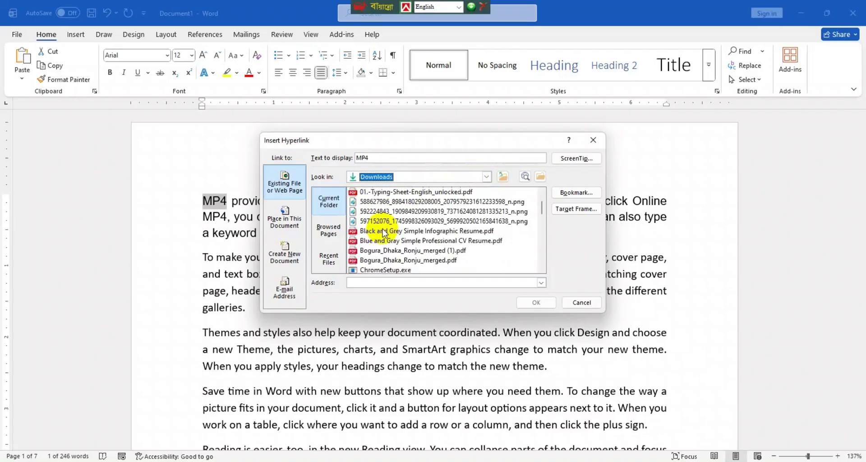
pyautogui.scroll(-6, 363, 246)
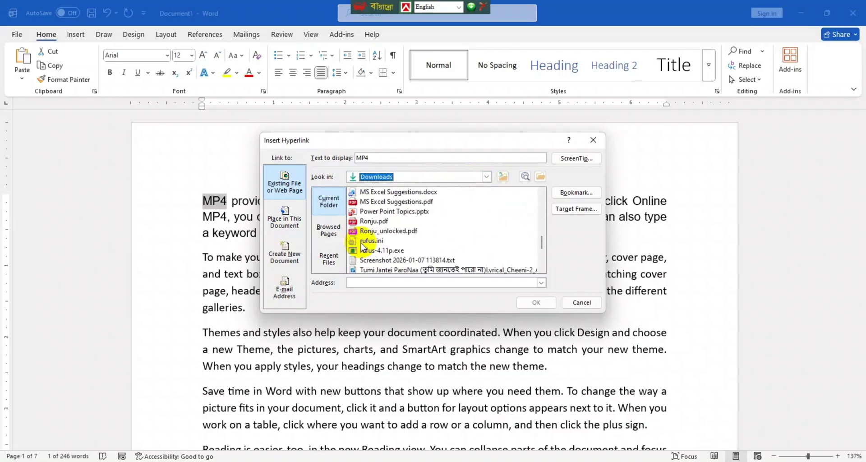
pyautogui.scroll(1, 364, 246)
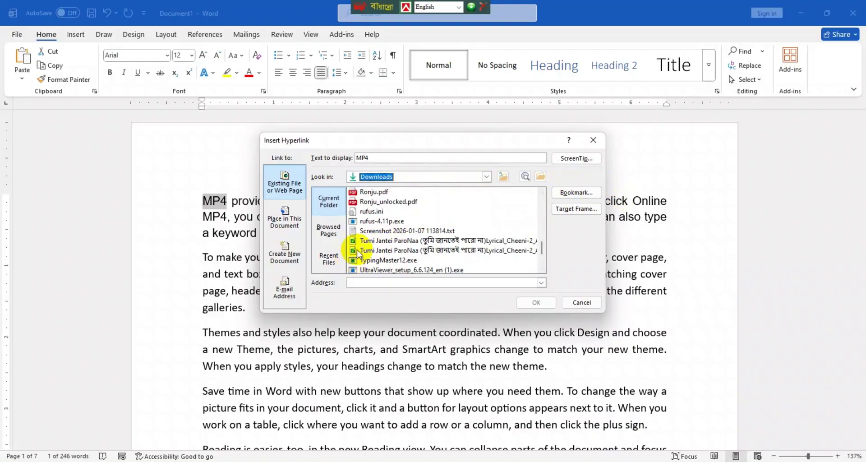
pyautogui.click(359, 242)
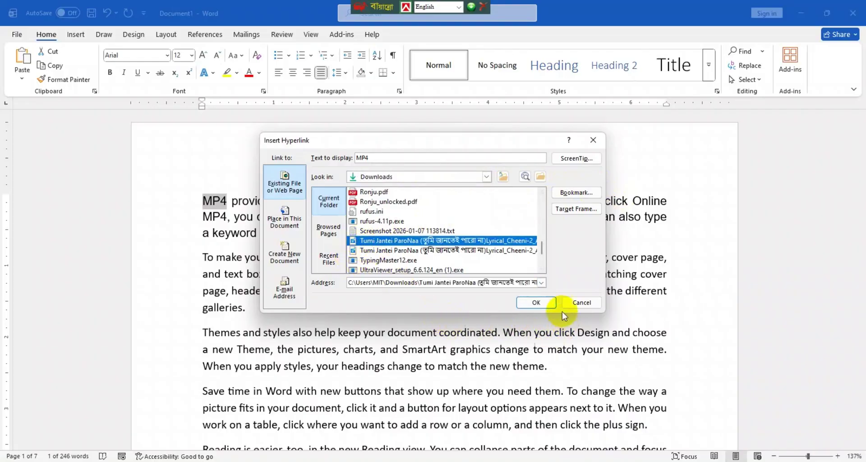
pyautogui.click(535, 301)
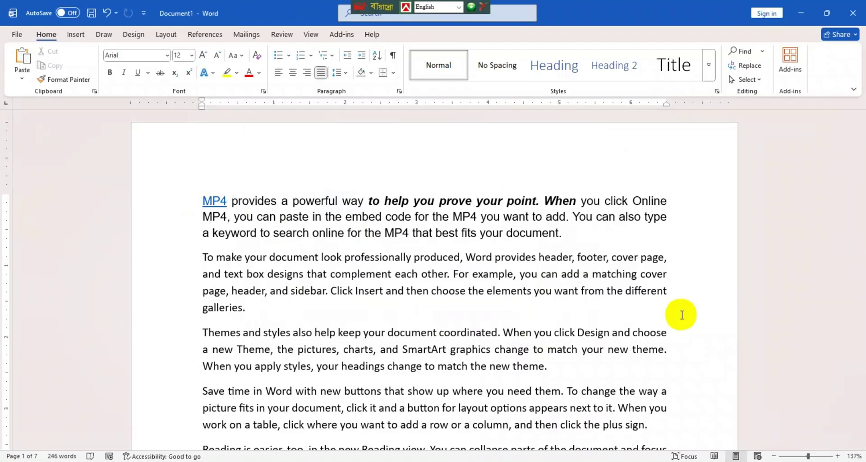
# Follow the "MP4" hyperlink to play the linked video, and remove the hyperlink from the word after closing the player.
pyautogui.keyDown('ctrl'); pyautogui.click(212, 200); pyautogui.keyUp('ctrl')
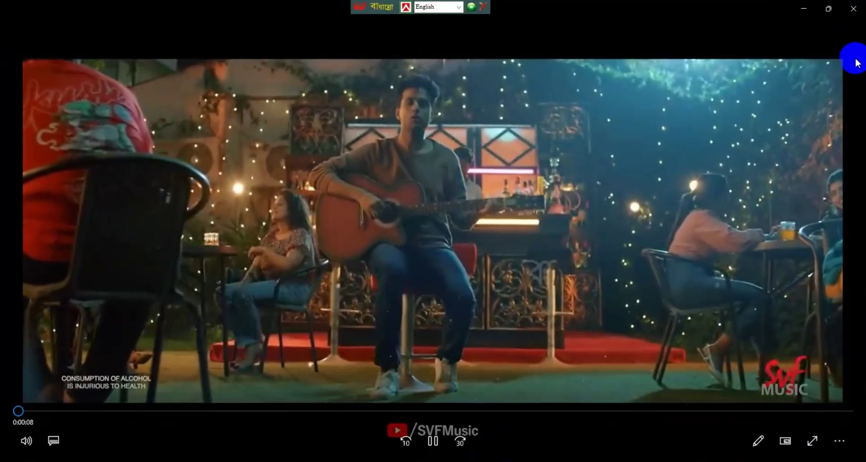
pyautogui.click(853, 9)
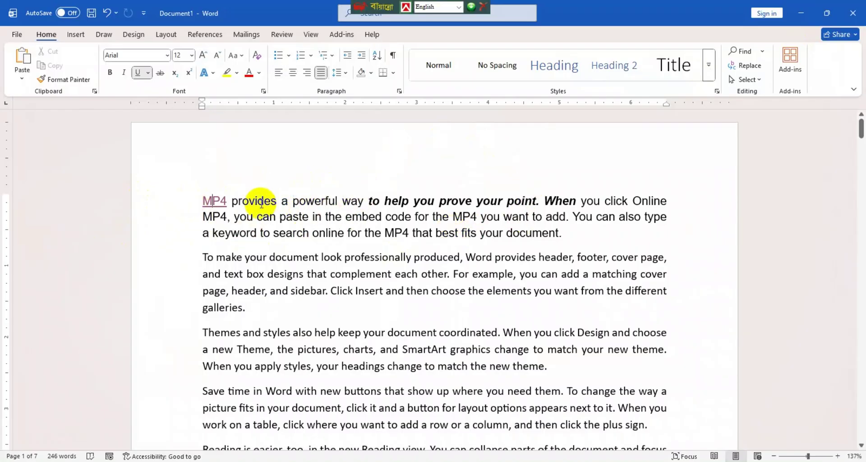
pyautogui.moveTo(210, 199)
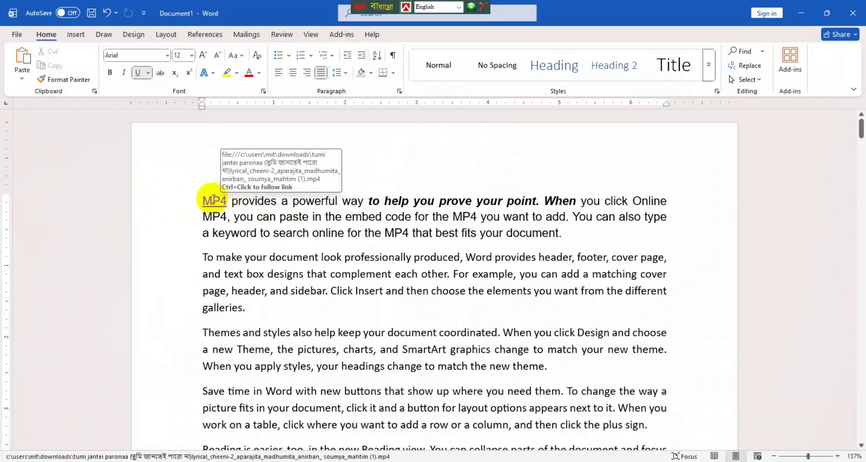
pyautogui.rightClick(212, 199)
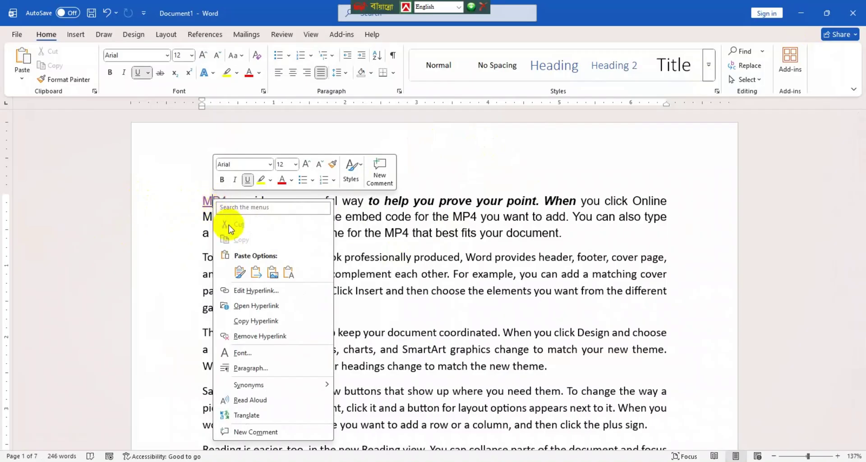
pyautogui.click(245, 338)
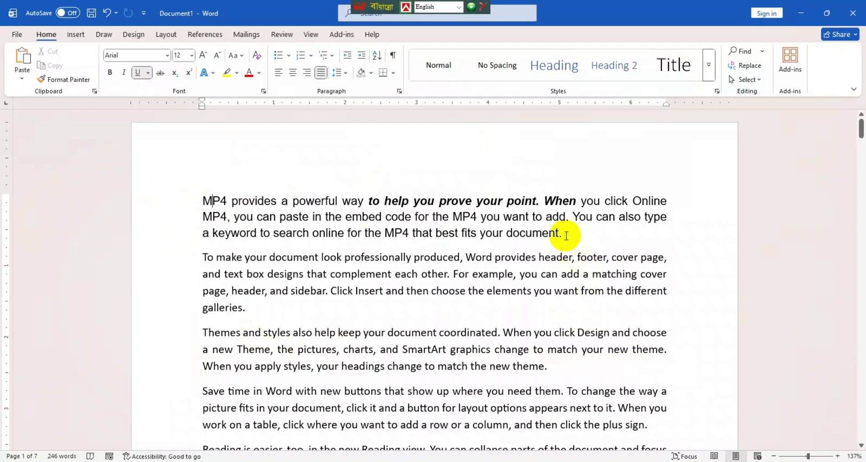
# Left-align the first paragraph.
pyautogui.tripleClick(464, 218)
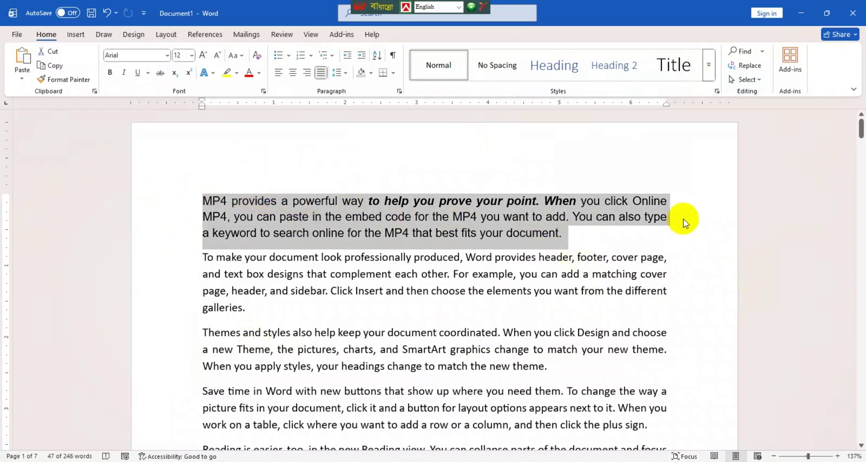
pyautogui.hotkey('ctrl', 'l')
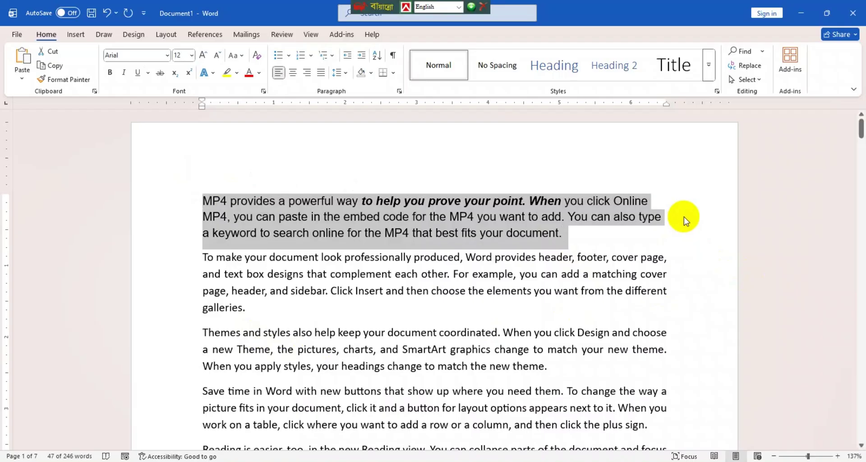
# Increase the first paragraph's left indent by seven levels, to 3.5 inches.
pyautogui.scroll(-1, 291, 218)
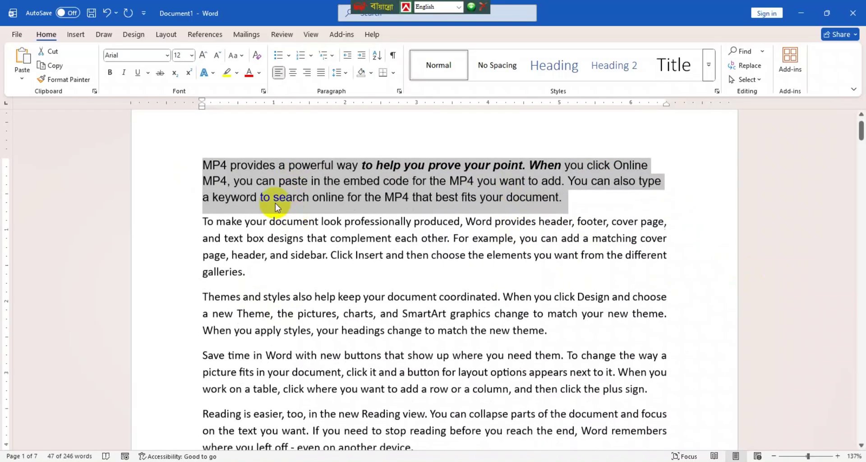
pyautogui.hotkey('ctrl', 'm')
pyautogui.hotkey('ctrl', 'm')
pyautogui.hotkey('ctrl', 'm')
pyautogui.hotkey('ctrl', 'm')
pyautogui.hotkey('ctrl', 'm')
pyautogui.hotkey('ctrl', 'm')
pyautogui.hotkey('ctrl', 'm')
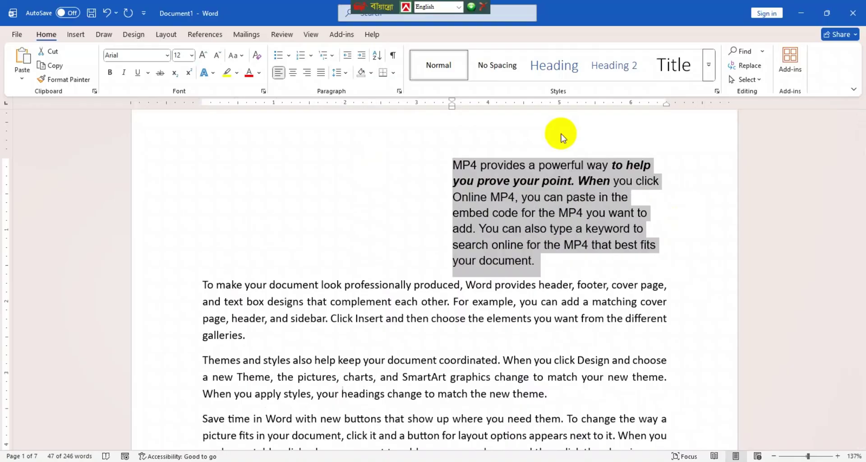
# Decrease the first paragraph's indent step by step back to the left margin.
pyautogui.click(347, 56)
pyautogui.click(348, 56)
pyautogui.click(347, 55)
pyautogui.click(347, 56)
pyautogui.click(348, 55)
pyautogui.click(348, 56)
pyautogui.click(347, 56)
# Increase the first paragraph's indent by several levels again and decrease it fully back to the margin.
pyautogui.click(362, 55)
pyautogui.click(362, 56)
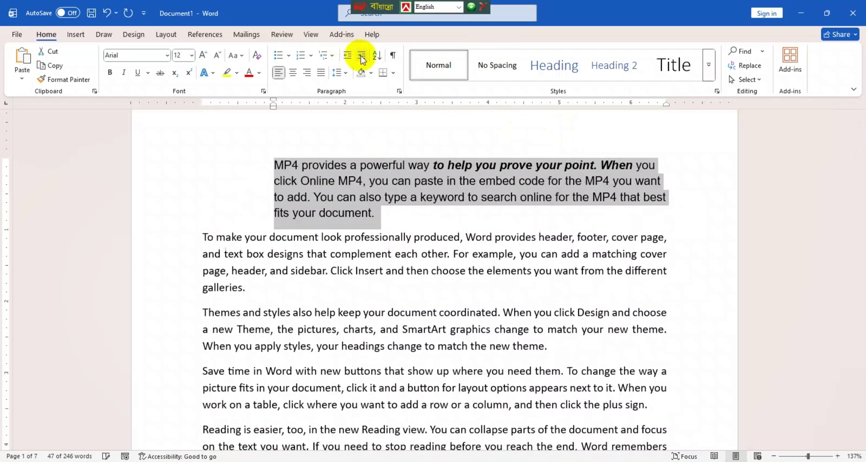
pyautogui.click(362, 55)
pyautogui.click(361, 55)
pyautogui.click(361, 55)
pyautogui.click(361, 55)
pyautogui.click(351, 55)
pyautogui.click(351, 55)
pyautogui.click(351, 55)
pyautogui.click(352, 55)
pyautogui.click(351, 56)
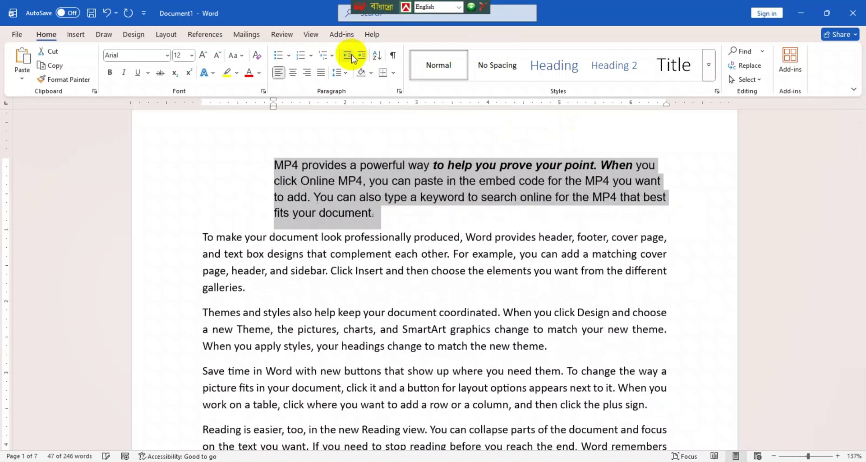
pyautogui.click(351, 55)
pyautogui.click(351, 55)
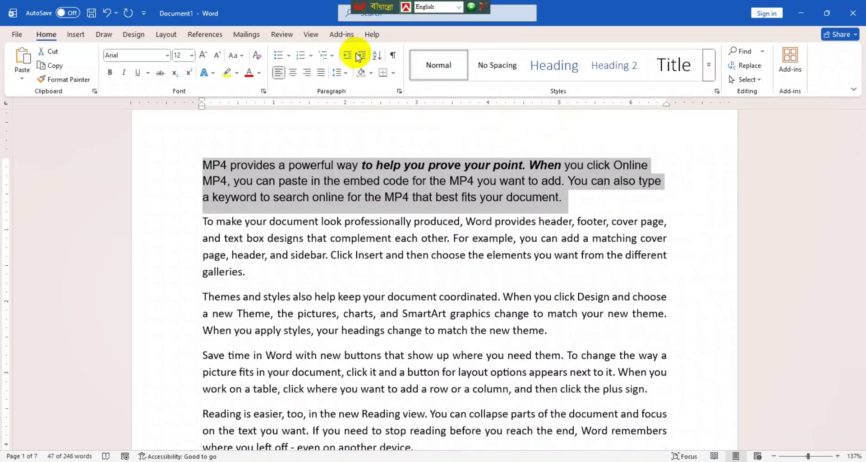
# Open the Business Invoice document modified at 10:00 AM from the recent documents, and close it.
pyautogui.hotkey('ctrl', 'n')
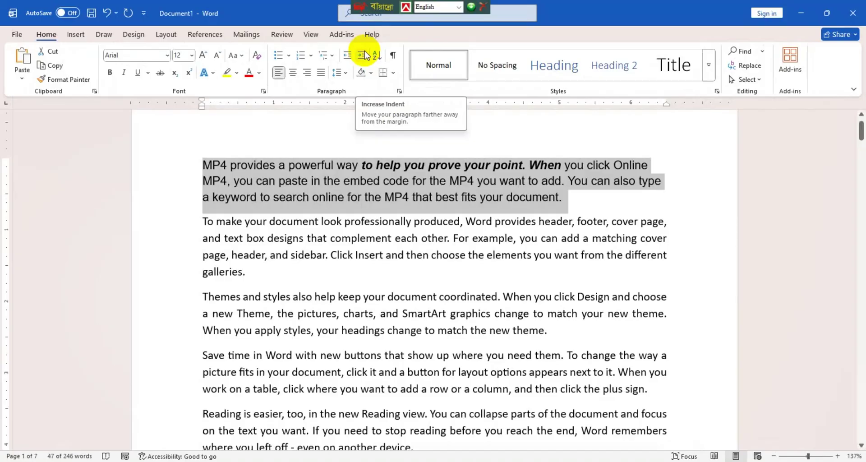
pyautogui.hotkey('ctrl', 'o')
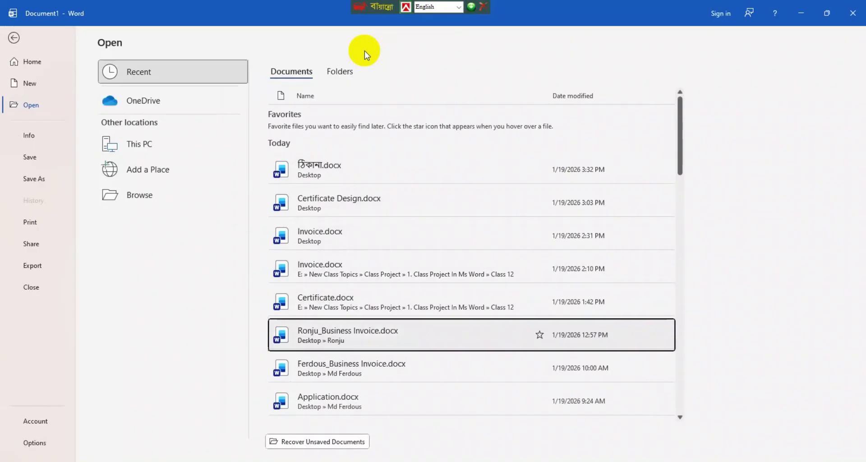
pyautogui.press('Down')
pyautogui.press('Return')
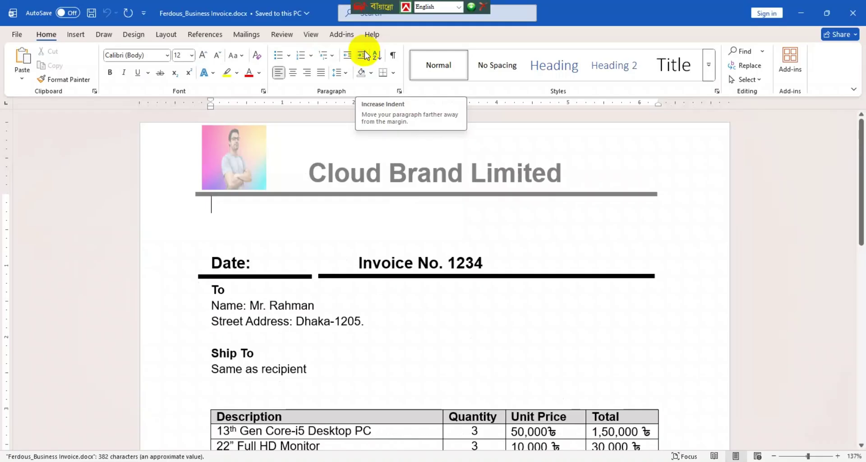
pyautogui.click(854, 10)
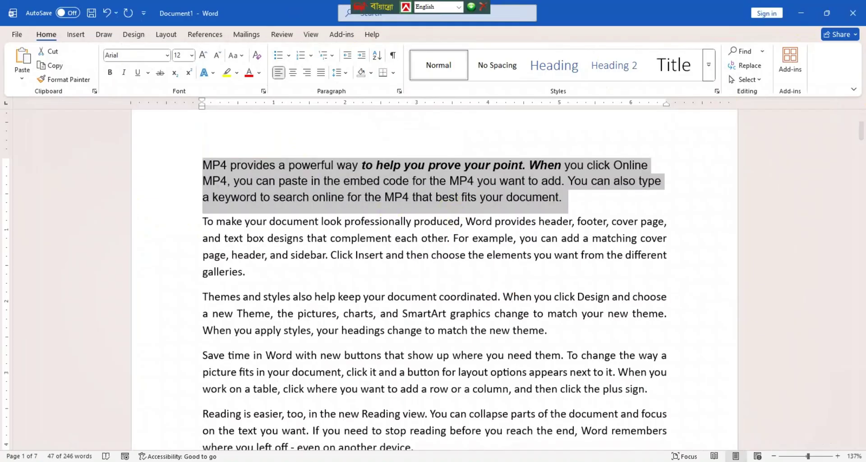
# View the document's print settings and preview, and return to the document without printing.
pyautogui.hotkey('ctrl', 'p')
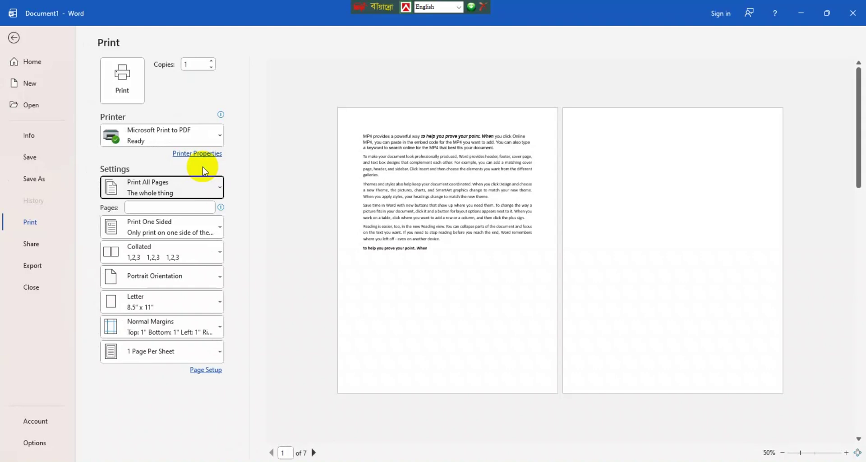
pyautogui.click(14, 38)
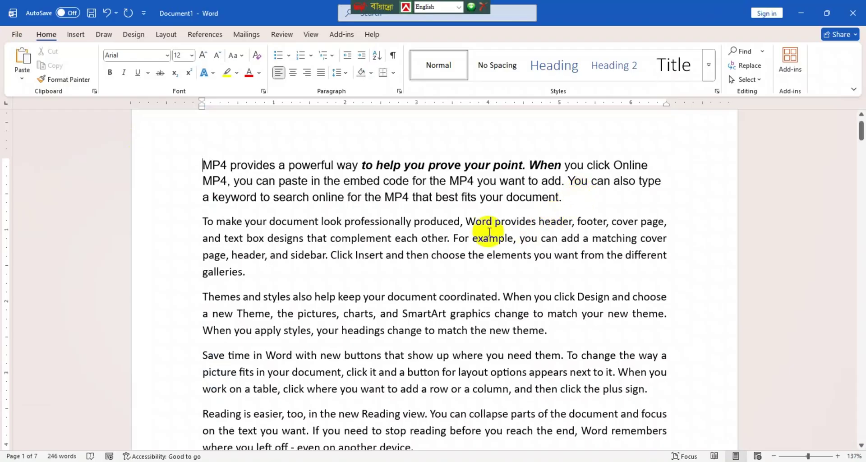
# Select all the text, from the last line up to the first paragraph, and justify it.
pyautogui.scroll(-2, 658, 383)
pyautogui.click(649, 400)
pyautogui.write('to help you prove your point. When')
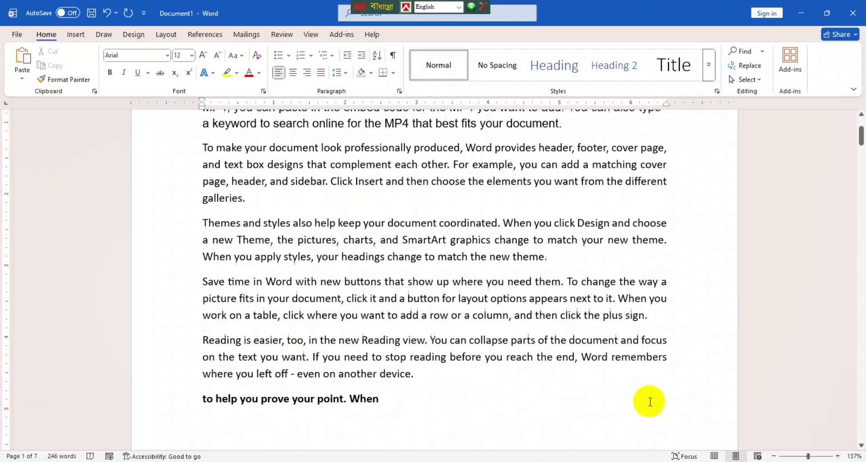
pyautogui.scroll(-1, 456, 386)
pyautogui.moveTo(405, 367); pyautogui.dragTo(320, 148)
pyautogui.hotkey('ctrl', 'c')
pyautogui.click(320, 72)
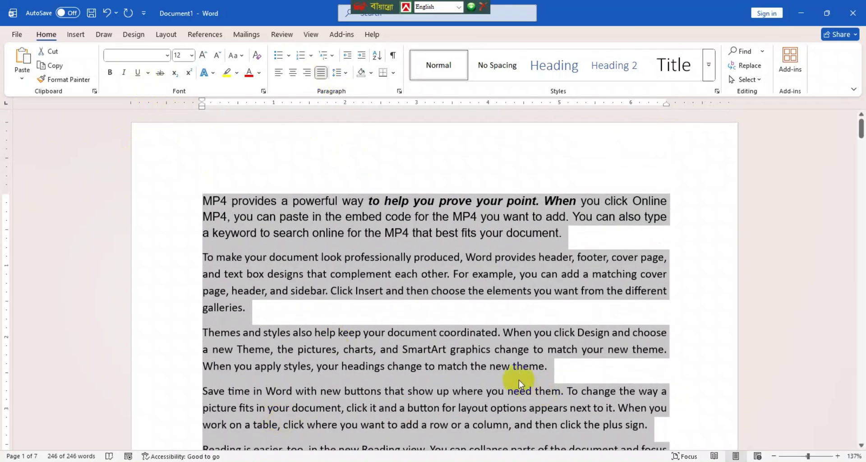
# Increase the indent of all the text by four levels, to 2 inches, and reset its paragraph formatting.
pyautogui.click(361, 56)
pyautogui.click(362, 56)
pyautogui.click(361, 56)
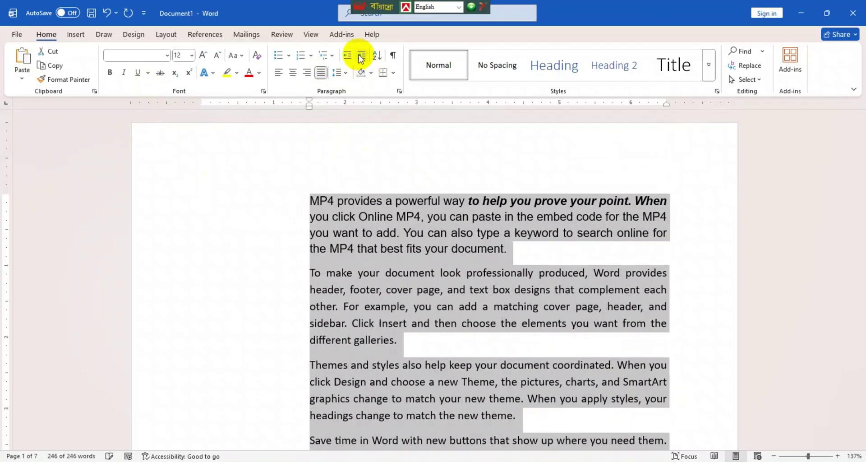
pyautogui.click(361, 56)
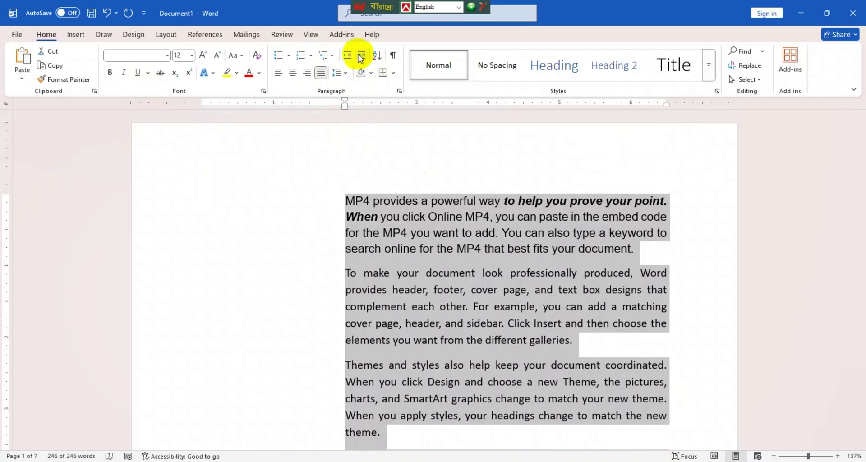
pyautogui.hotkey('ctrl', 'q')
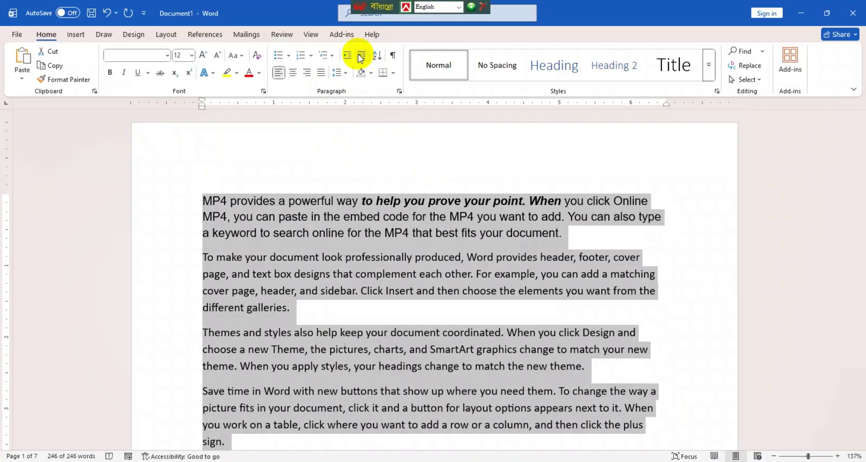
# Align all the text right, centre it, and align it left again.
pyautogui.hotkey('ctrl', 'r')
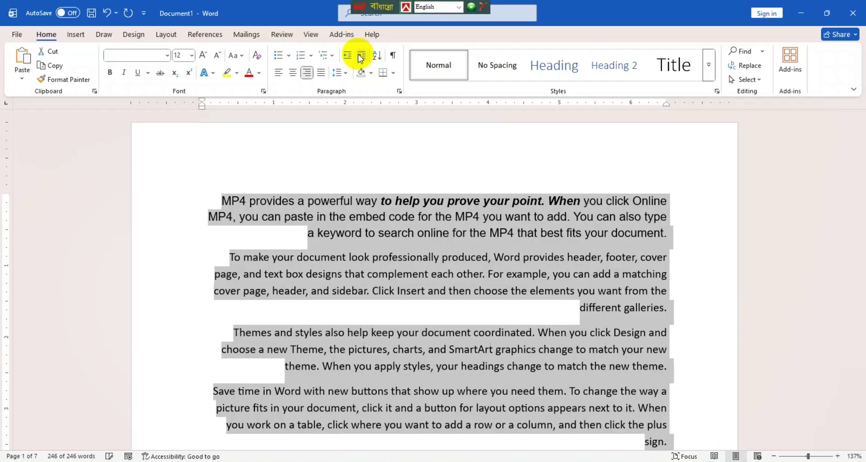
pyautogui.hotkey('ctrl', 'l')
pyautogui.hotkey('ctrl', 'e')
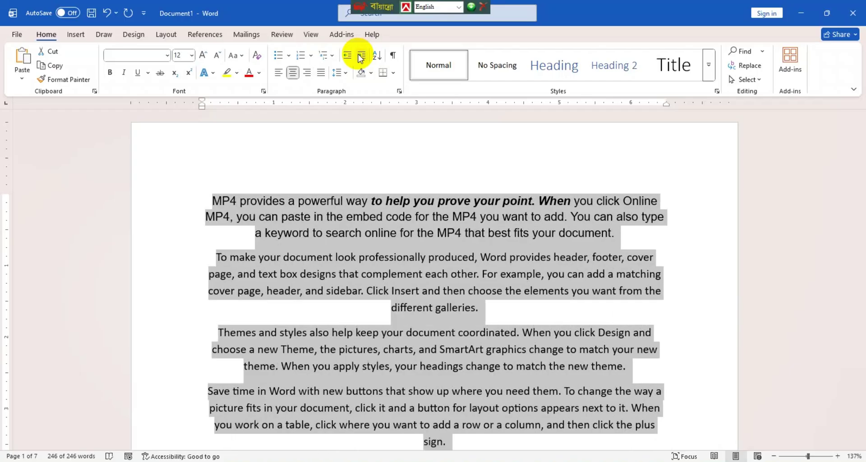
pyautogui.hotkey('ctrl', 'l')
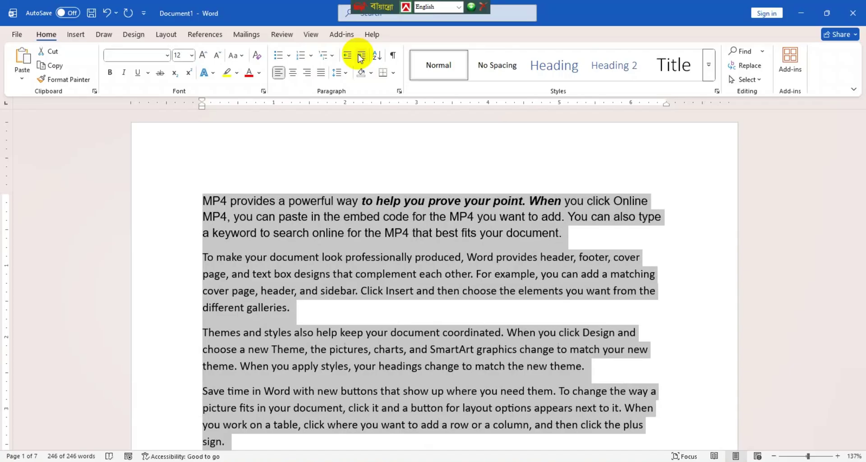
# Save the document to the Desktop as "MP4 provides a powerful way to help you prove your point.docx".
pyautogui.hotkey('ctrl', 's')
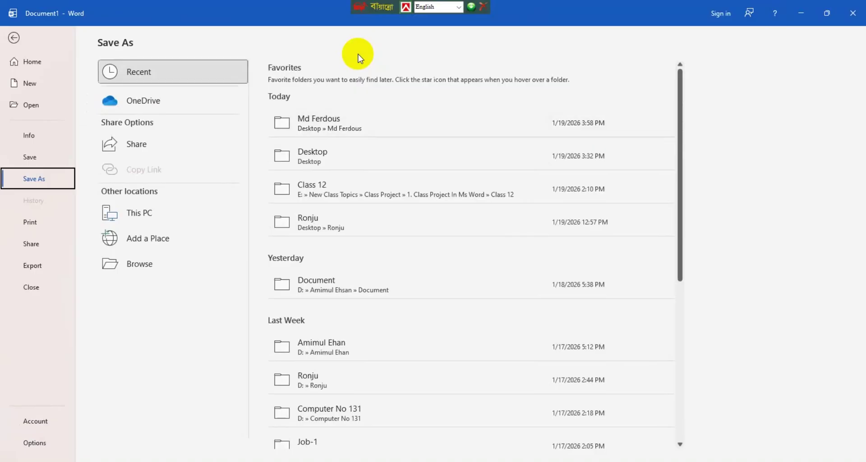
pyautogui.press('Tab')
pyautogui.press('Down')
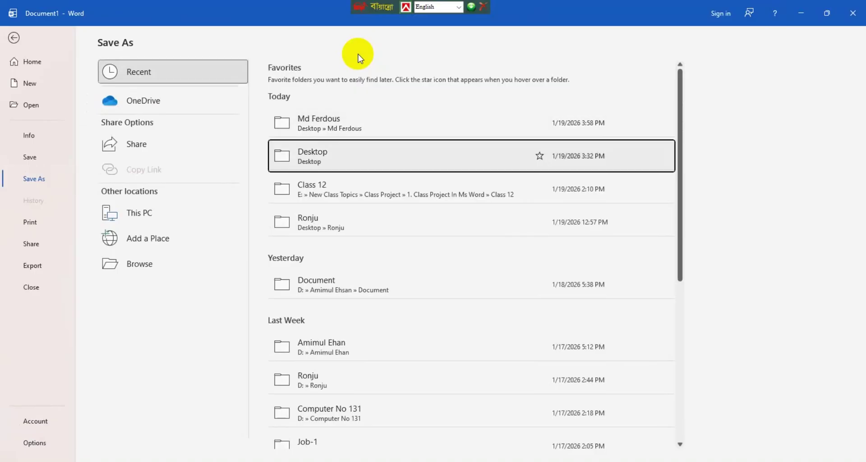
pyautogui.press('Return')
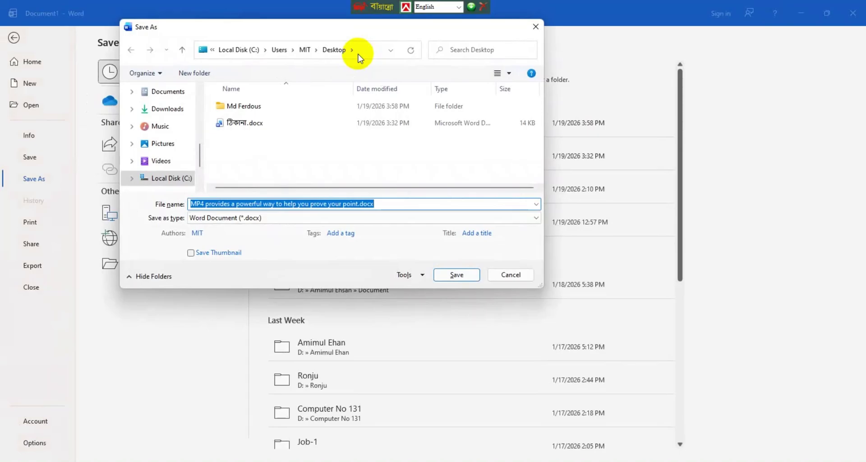
pyautogui.press('Return')
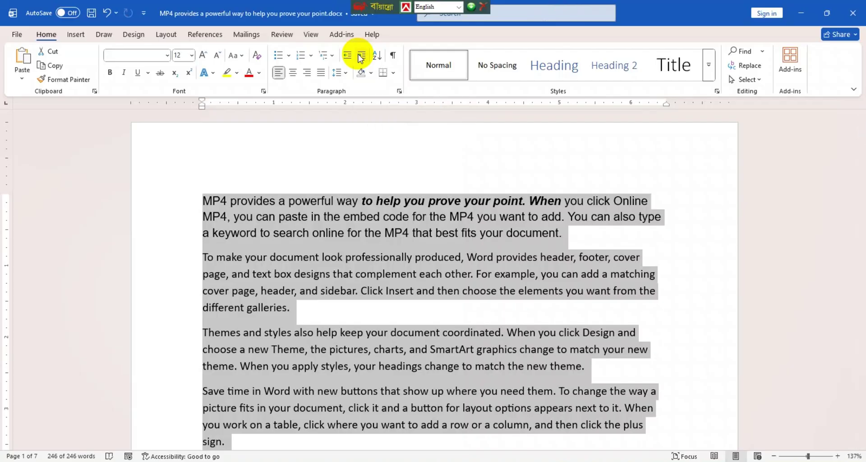
# Apply a hanging indent of 2 inches to all the text in four levels, and remove it again.
pyautogui.hotkey('ctrl', 't')
pyautogui.hotkey('ctrl', 't')
pyautogui.hotkey('ctrl', 't')
pyautogui.hotkey('ctrl', 't')
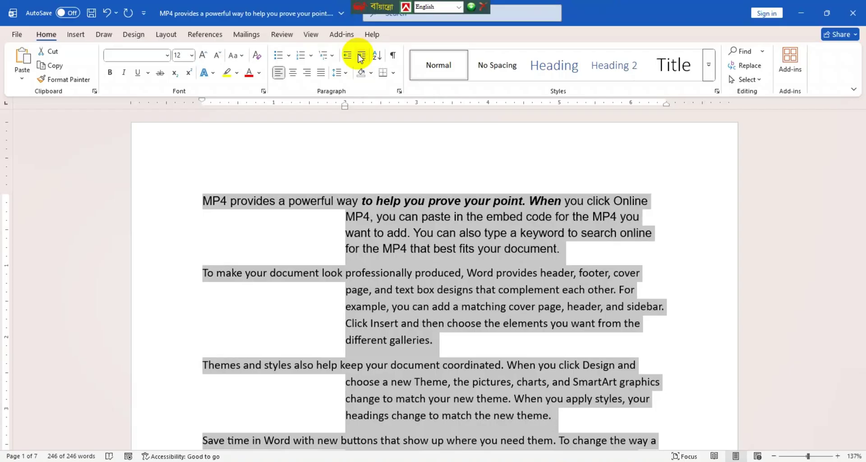
pyautogui.click(362, 57)
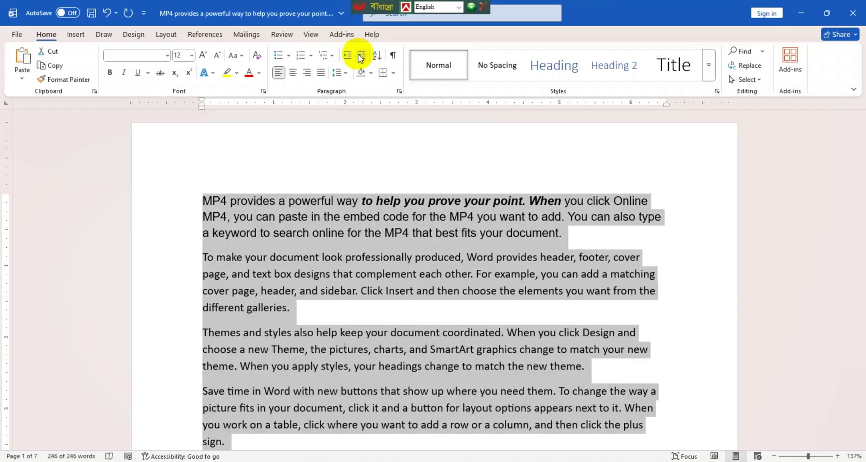
# Underline all the text, cut it, and paste it back into the document.
pyautogui.press('Delete')
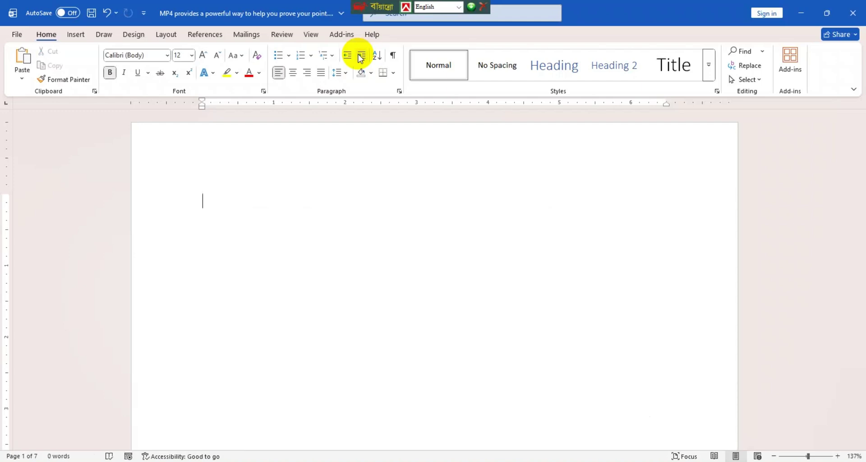
pyautogui.hotkey('ctrl', 'v')
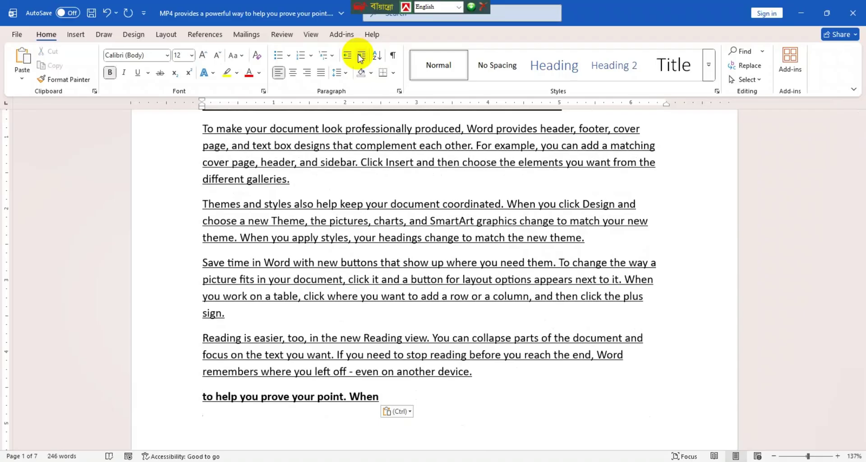
# Undo every edit back to the blank page, and redo until the original sample text starting with "Video provides" is restored.
pyautogui.hotkey('ctrl', 'z')
pyautogui.hotkey('ctrl', 'z')
pyautogui.hotkey('ctrl', 'z')
pyautogui.hotkey('ctrl', 'z')
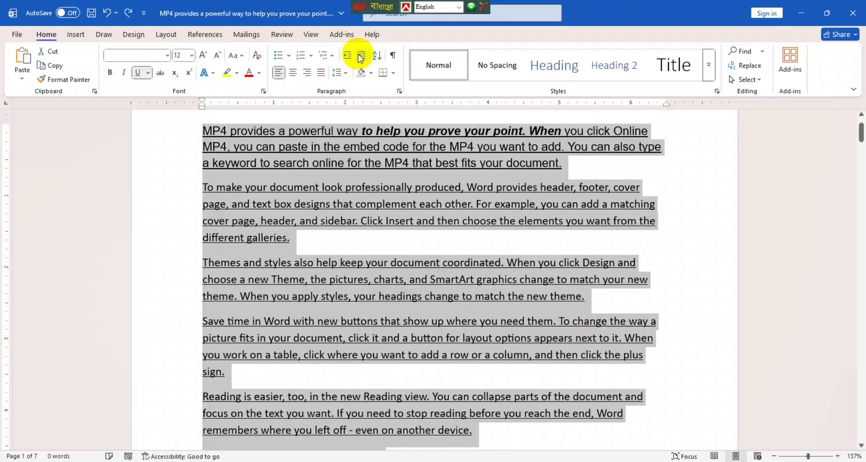
pyautogui.hotkey('ctrl', 'z')
pyautogui.hotkey('ctrl', 'z')
pyautogui.hotkey('ctrl', 'z')
pyautogui.hotkey('ctrl', 'z')
pyautogui.hotkey('ctrl', 'z')
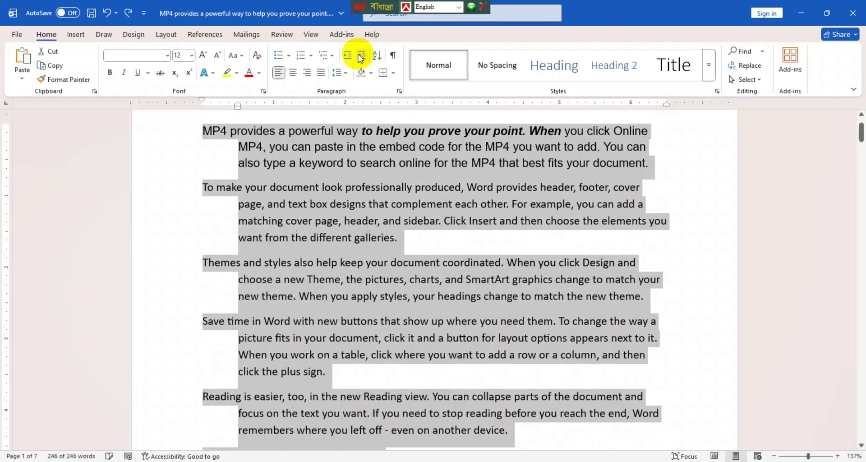
pyautogui.hotkey('ctrl', 'z')
pyautogui.hotkey('ctrl', 'z')
pyautogui.hotkey('ctrl', 'z')
pyautogui.hotkey('ctrl', 'z')
pyautogui.hotkey('ctrl', 'z')
pyautogui.hotkey('ctrl', 'z')
pyautogui.hotkey('ctrl', 'z')
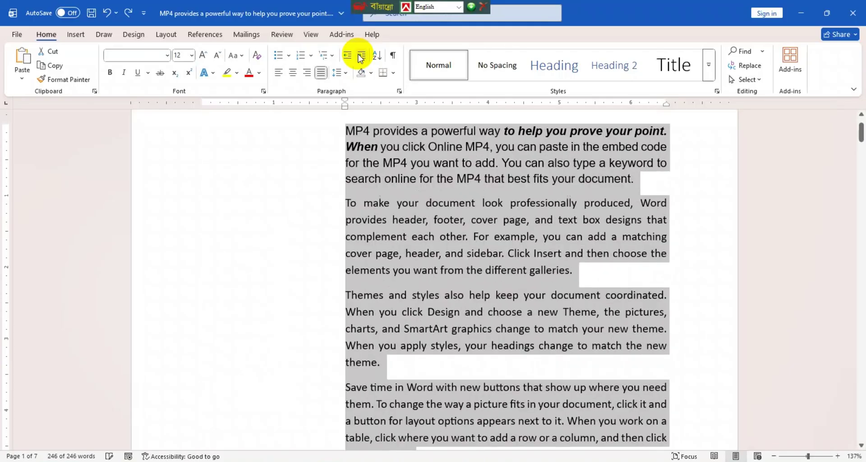
pyautogui.hotkey('ctrl', 'z')
pyautogui.hotkey('ctrl', 'z')
pyautogui.hotkey('ctrl', 'z')
pyautogui.hotkey('ctrl', 'z')
pyautogui.hotkey('ctrl', 'z')
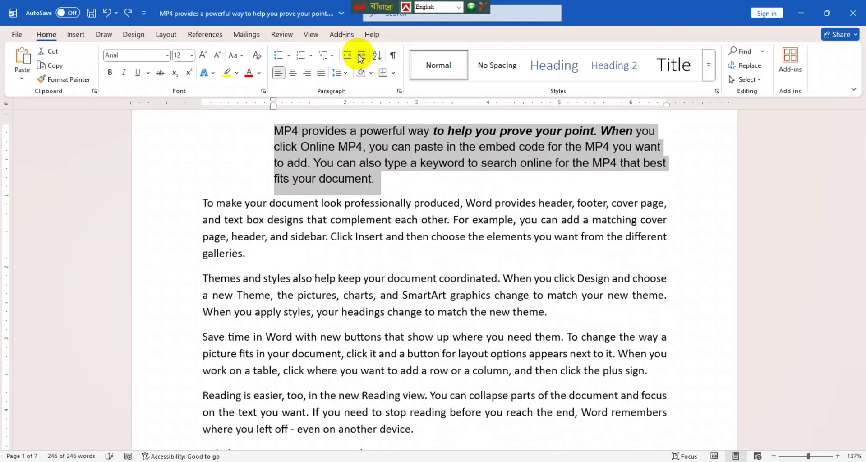
pyautogui.hotkey('ctrl', 'z')
pyautogui.hotkey('ctrl', 'z')
pyautogui.hotkey('ctrl', 'z')
pyautogui.hotkey('ctrl', 'z')
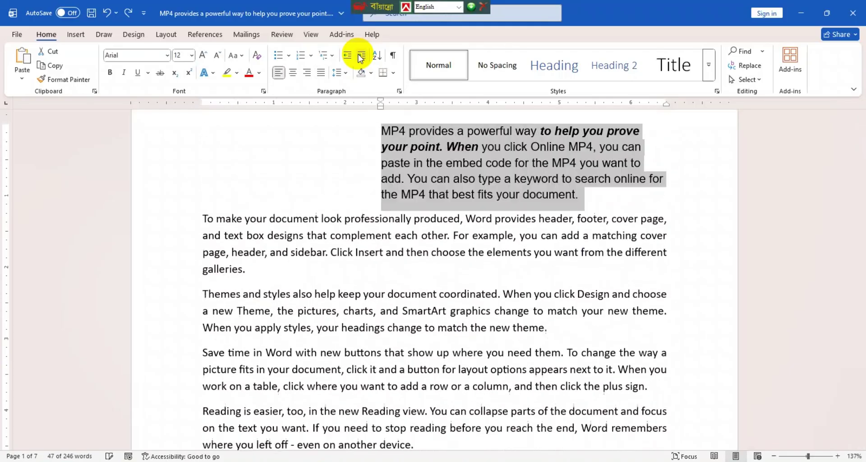
pyautogui.hotkey('ctrl', 'z')
pyautogui.hotkey('ctrl', 'z')
pyautogui.hotkey('ctrl', 'z')
pyautogui.hotkey('ctrl', 'z')
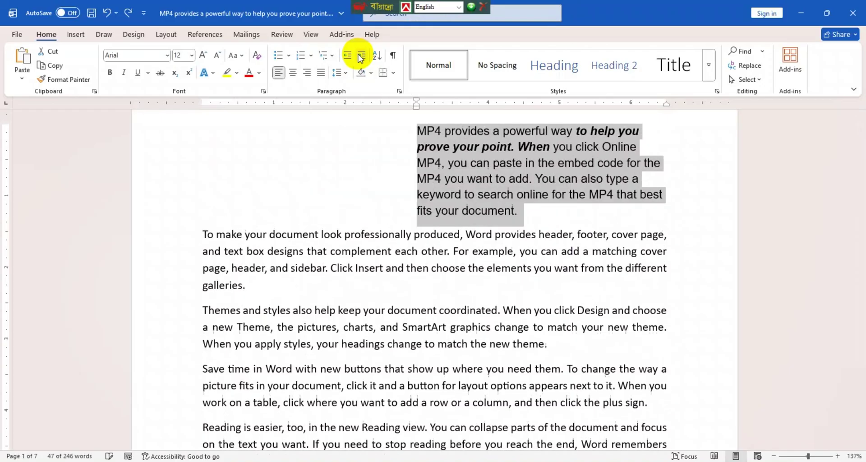
pyautogui.hotkey('ctrl', 'z')
pyautogui.hotkey('ctrl', 'z')
pyautogui.hotkey('ctrl', 'z')
pyautogui.hotkey('ctrl', 'z')
pyautogui.hotkey('ctrl', 'z')
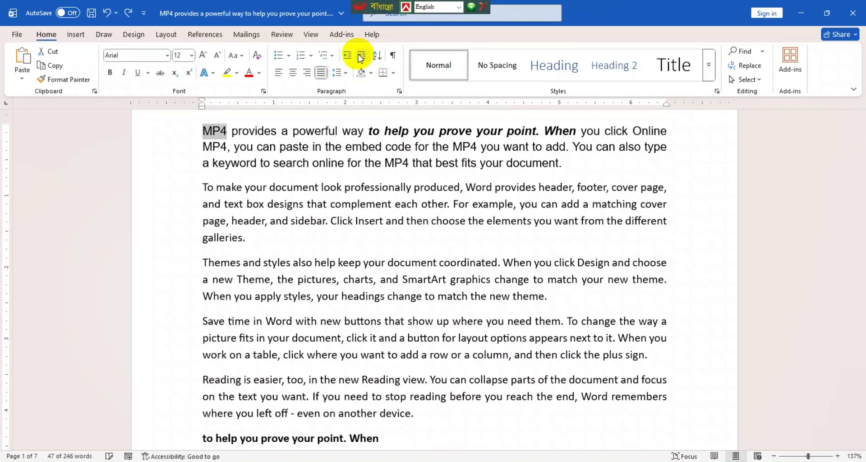
pyautogui.hotkey('ctrl', 'z')
pyautogui.hotkey('ctrl', 'z')
pyautogui.hotkey('ctrl', 'z')
pyautogui.hotkey('ctrl', 'z')
pyautogui.hotkey('ctrl', 'z')
pyautogui.hotkey('ctrl', 'z')
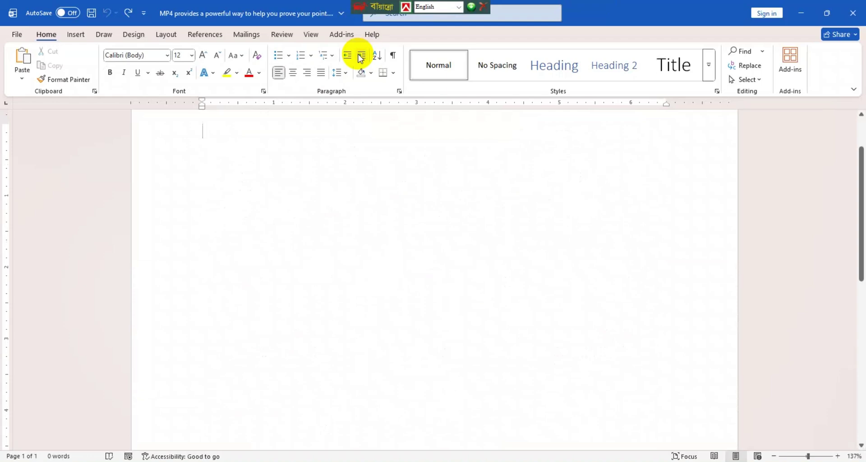
pyautogui.hotkey('ctrl', 'y')
pyautogui.hotkey('ctrl', 'y')
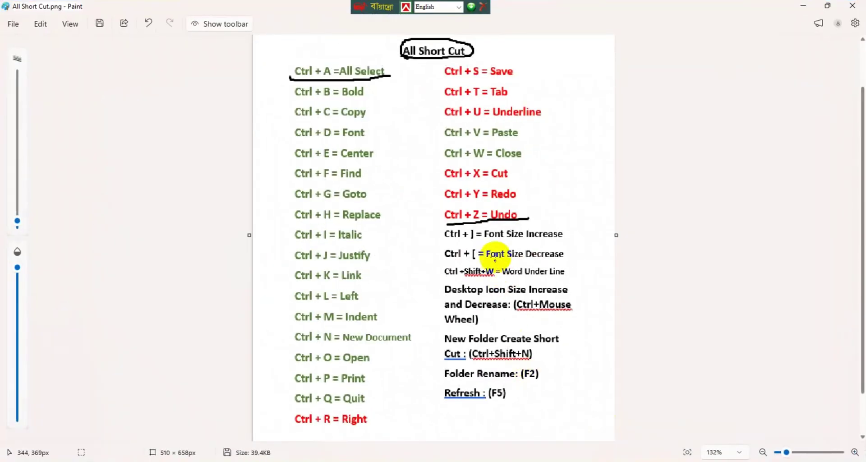
# Switch to Paint, circle the font size increase and decrease shortcuts in the All Short Cut image, and return to Word.
pyautogui.scroll(3, 496, 252)
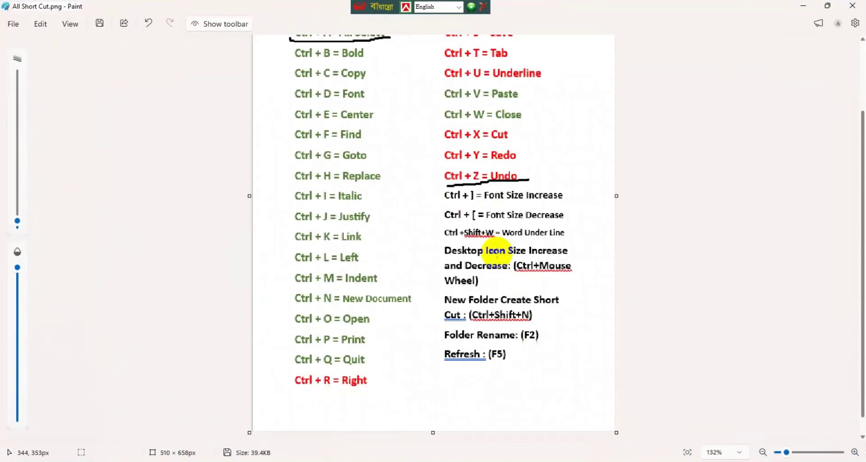
pyautogui.scroll(-1, 497, 255)
pyautogui.moveTo(443, 210)
pyautogui.mouseDown()
pyautogui.moveTo(557, 207)
pyautogui.moveTo(575, 191)
pyautogui.moveTo(547, 170)
pyautogui.moveTo(450, 174)
pyautogui.moveTo(437, 188)
pyautogui.moveTo(442, 212)
pyautogui.moveTo(450, 204)
pyautogui.mouseUp()
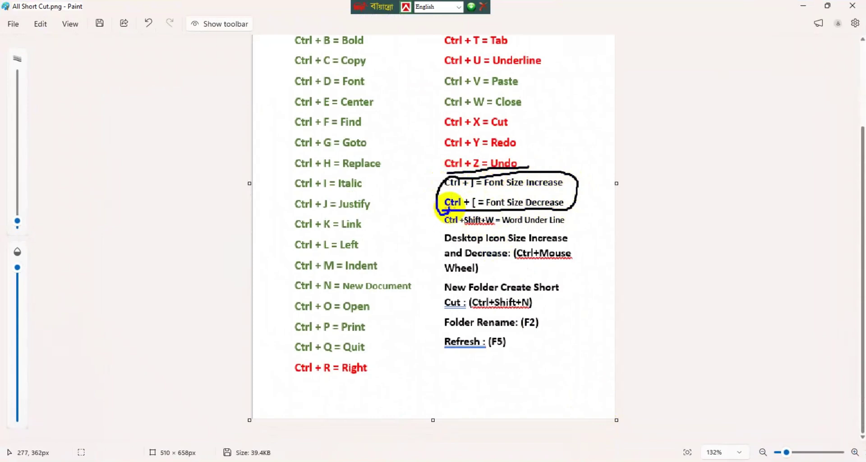
pyautogui.click(803, 6)
# Select the first paragraph and increase its font size gradually to 31 pt.
pyautogui.scroll(1, 408, 291)
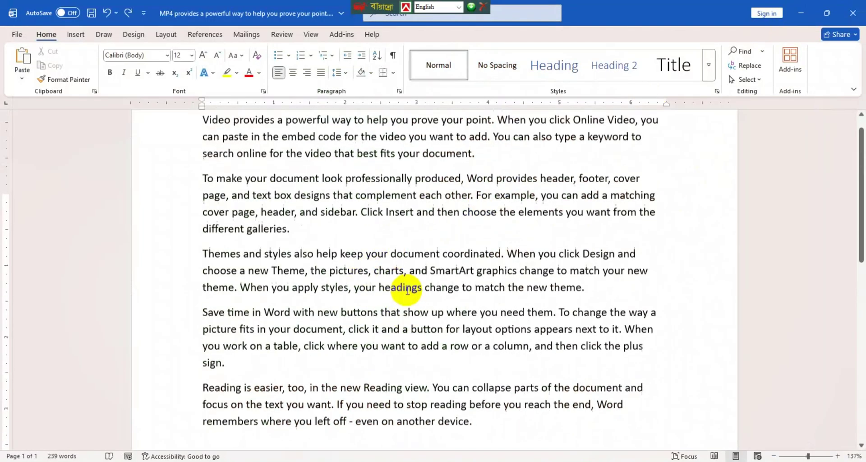
pyautogui.scroll(2, 408, 291)
pyautogui.moveTo(489, 232); pyautogui.dragTo(191, 203)
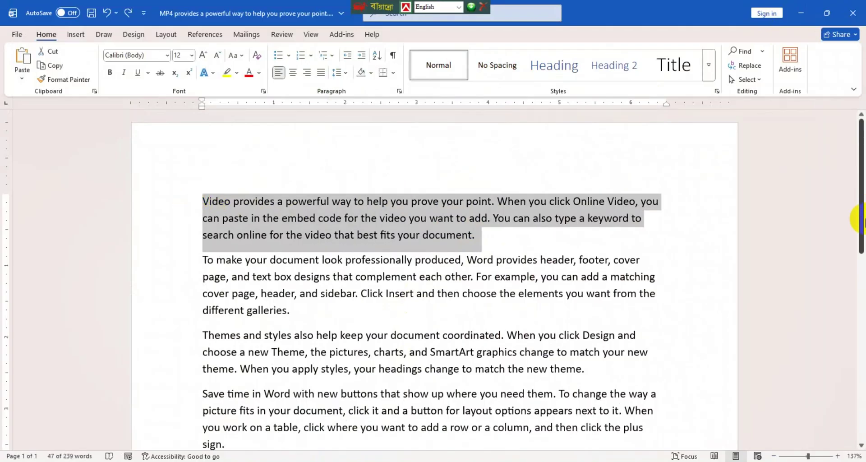
pyautogui.hotkey('ctrl', 'shift', '.')
pyautogui.hotkey('ctrl', 'shift', '.')
pyautogui.hotkey('ctrl', 'shift', '.')
pyautogui.hotkey('ctrl', 'shift', '.')
pyautogui.hotkey('ctrl', 'shift', '.')
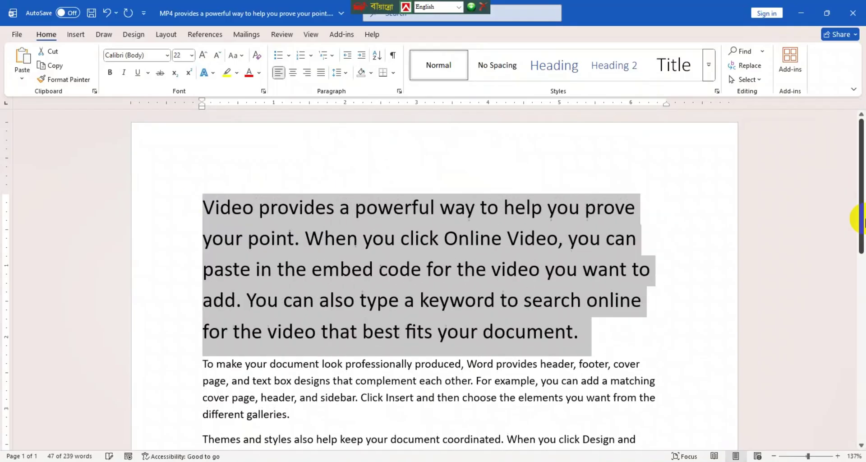
pyautogui.hotkey('ctrl', ']')
pyautogui.hotkey('ctrl', ']')
pyautogui.hotkey('ctrl', ']')
pyautogui.hotkey('ctrl', ']')
pyautogui.hotkey('ctrl', ']')
pyautogui.hotkey('ctrl', ']')
pyautogui.hotkey('ctrl', ']')
pyautogui.hotkey('ctrl', ']')
pyautogui.hotkey('ctrl', ']')
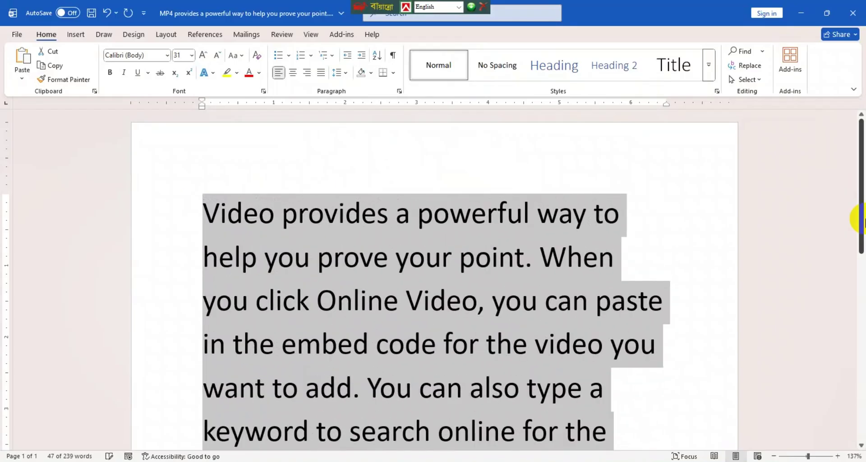
# Decrease the first paragraph's font size gradually to 6 pt.
pyautogui.hotkey('ctrl', '[')
pyautogui.hotkey('ctrl', '[')
pyautogui.hotkey('ctrl', '[')
pyautogui.hotkey('ctrl', '[')
pyautogui.hotkey('ctrl', '[')
pyautogui.hotkey('ctrl', '[')
pyautogui.hotkey('ctrl', '[')
pyautogui.hotkey('ctrl', '[')
pyautogui.hotkey('ctrl', '[')
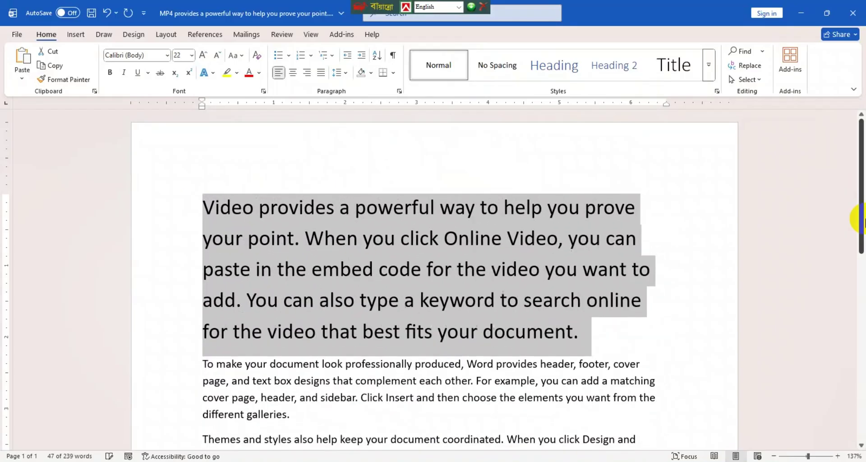
pyautogui.hotkey('ctrl', '[')
pyautogui.hotkey('ctrl', '[')
pyautogui.hotkey('ctrl', '[')
pyautogui.hotkey('ctrl', '[')
pyautogui.hotkey('ctrl', '[')
pyautogui.hotkey('ctrl', '[')
pyautogui.hotkey('ctrl', '[')
pyautogui.hotkey('ctrl', '[')
pyautogui.hotkey('ctrl', '[')
pyautogui.hotkey('ctrl', '[')
pyautogui.hotkey('ctrl', '[')
pyautogui.hotkey('ctrl', '[')
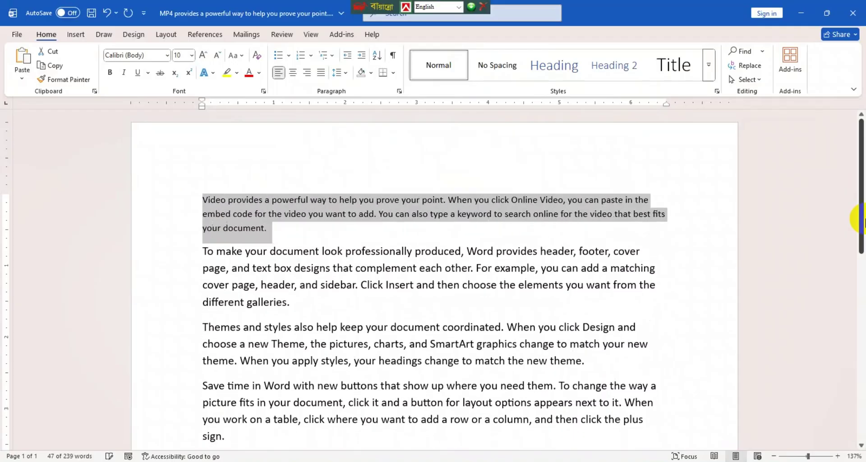
pyautogui.hotkey('ctrl', '[')
pyautogui.hotkey('ctrl', '[')
pyautogui.hotkey('ctrl', '[')
pyautogui.hotkey('ctrl', '[')
pyautogui.hotkey('ctrl', '[')
pyautogui.hotkey('ctrl', ']')
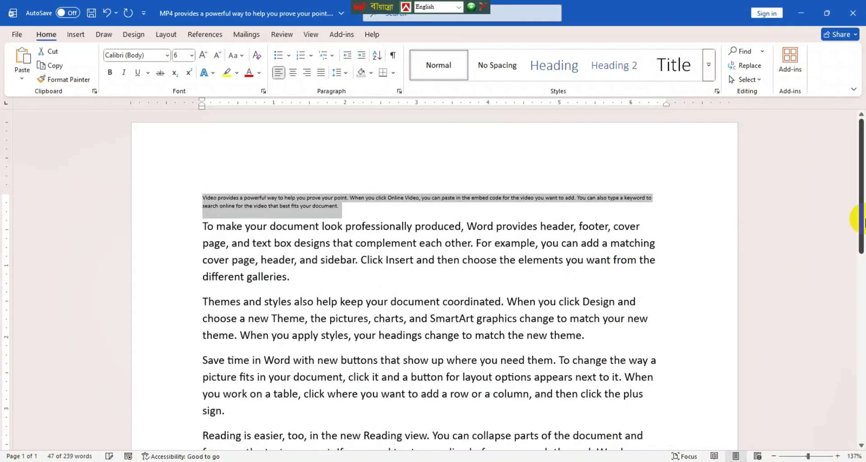
# Increase the first paragraph's font size one point at a time to 18 pt.
pyautogui.hotkey('ctrl', ']')
pyautogui.hotkey('ctrl', ']')
pyautogui.hotkey('ctrl', ']')
pyautogui.hotkey('ctrl', ']')
pyautogui.hotkey('ctrl', ']')
pyautogui.hotkey('ctrl', ']')
pyautogui.hotkey('ctrl', ']')
pyautogui.hotkey('ctrl', ']')
pyautogui.hotkey('ctrl', ']')
pyautogui.hotkey('ctrl', ']')
pyautogui.hotkey('ctrl', ']')
pyautogui.hotkey('ctrl', ']')
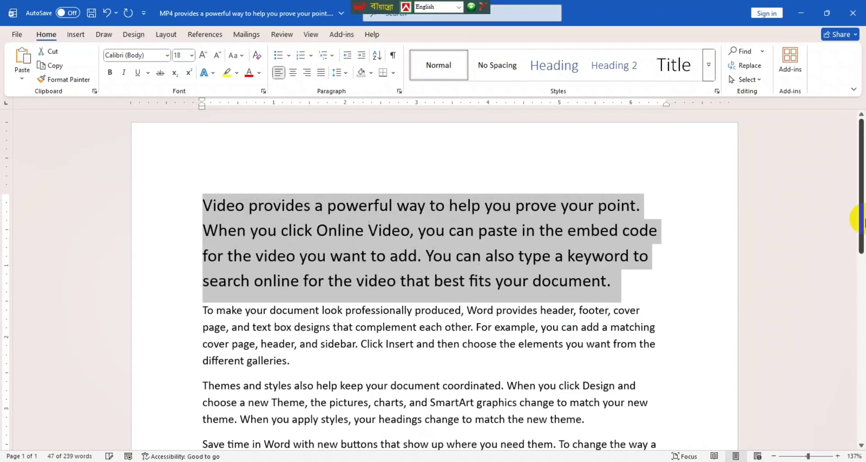
# Decrease the first paragraph's font size one point at a time to 10 pt.
pyautogui.hotkey('ctrl', '[')
pyautogui.hotkey('ctrl', '[')
pyautogui.hotkey('ctrl', '[')
pyautogui.hotkey('ctrl', '[')
pyautogui.hotkey('ctrl', '[')
pyautogui.hotkey('ctrl', '[')
pyautogui.hotkey('ctrl', '[')
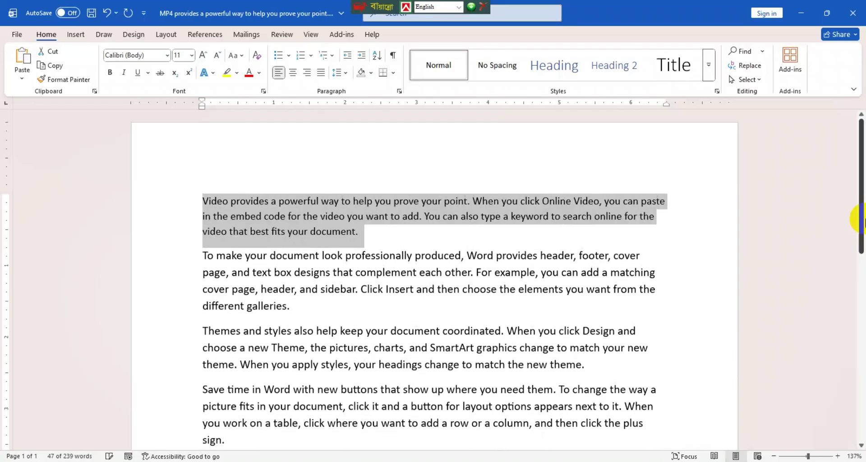
pyautogui.hotkey('ctrl', '[')
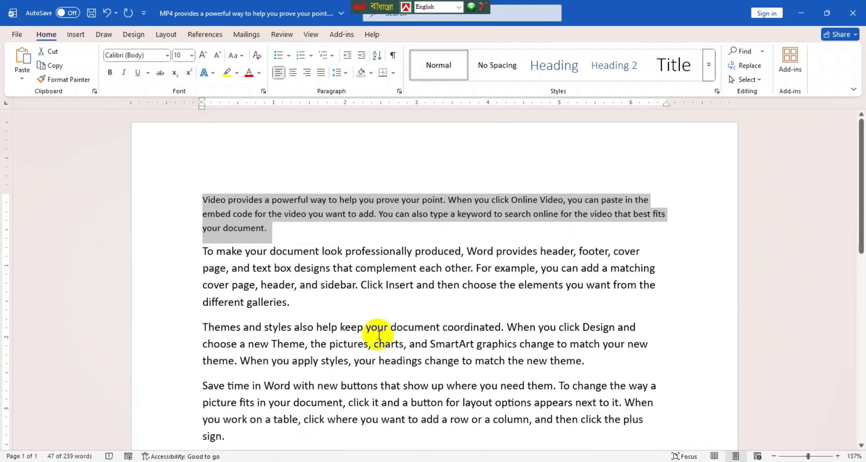
# Switch to Paint, mark the "Ctrl+Shift+W = Word Under Line" entry in the shortcut list, and return to Word.
pyautogui.hotkey('alt', 'Tab')
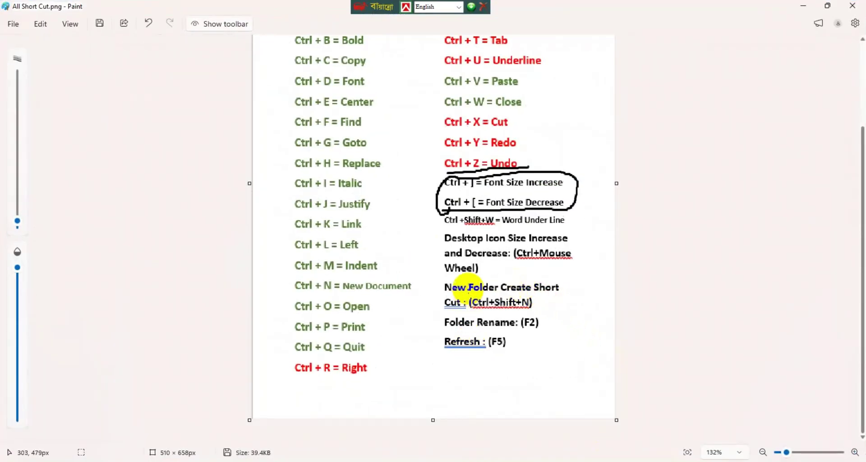
pyautogui.moveTo(443, 230)
pyautogui.mouseDown()
pyautogui.moveTo(568, 227)
pyautogui.moveTo(562, 201)
pyautogui.moveTo(431, 212)
pyautogui.moveTo(449, 228)
pyautogui.mouseUp()
pyautogui.click(802, 10)
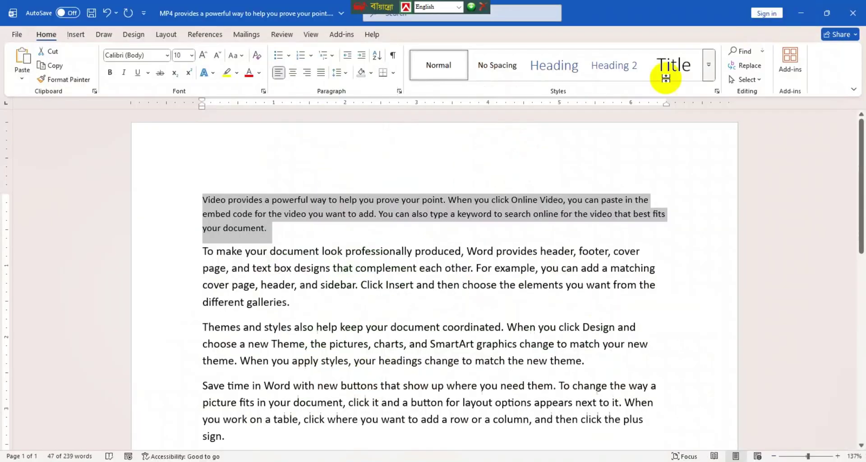
# Increase the first paragraph's font size by three points to 13 pt.
pyautogui.hotkey('ctrl', ']')
pyautogui.hotkey('ctrl', ']')
pyautogui.hotkey('ctrl', ']')
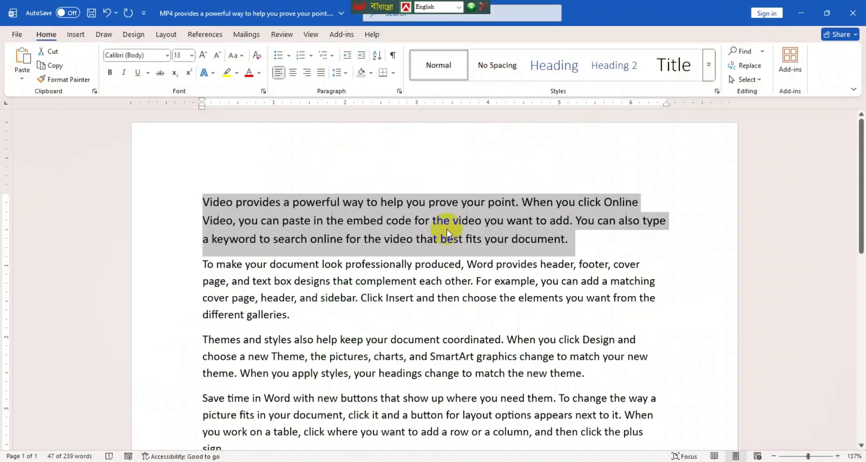
# Replace a trial continuous underline on the first paragraph with words-only underlining, and check the shortcut list in Paint before returning to Word.
pyautogui.hotkey('ctrl', 'shift', 'w')
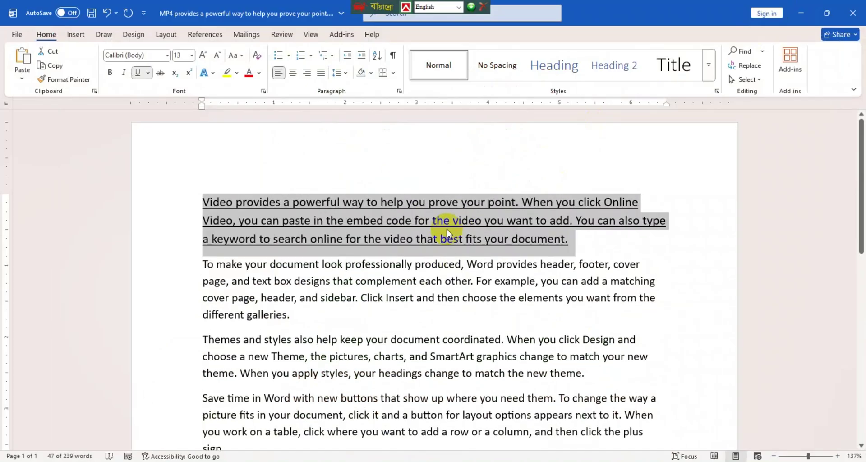
pyautogui.hotkey('ctrl', 'u')
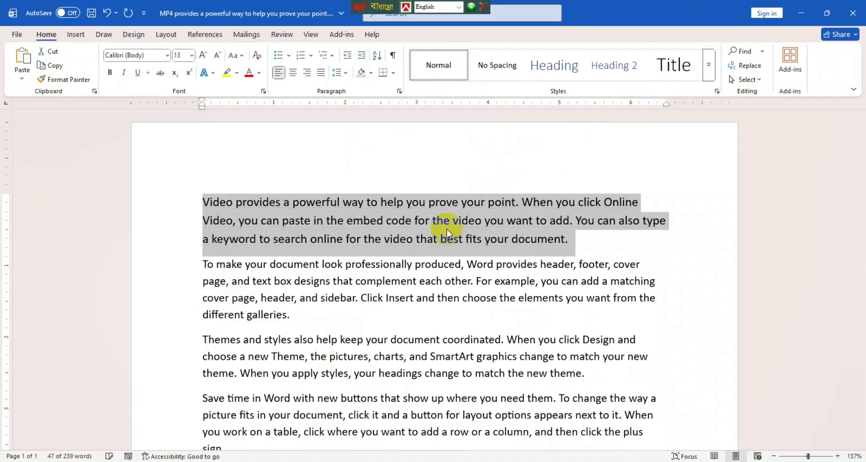
pyautogui.hotkey('ctrl', 'shift', 'w')
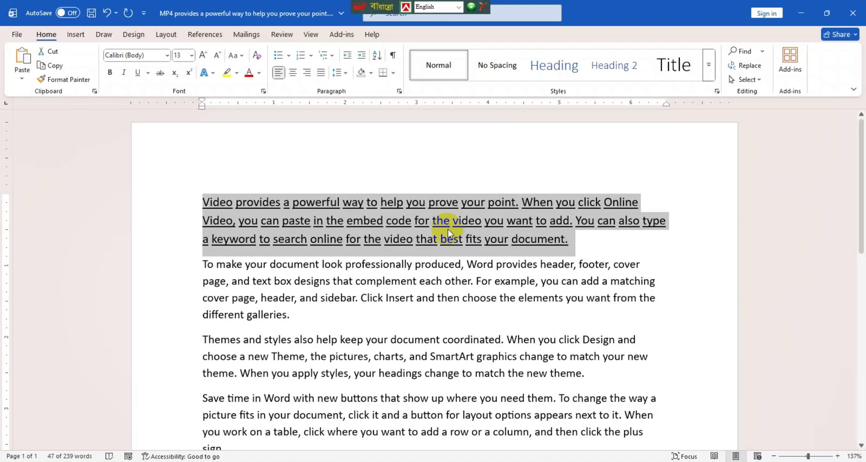
pyautogui.hotkey('alt', 'Tab')
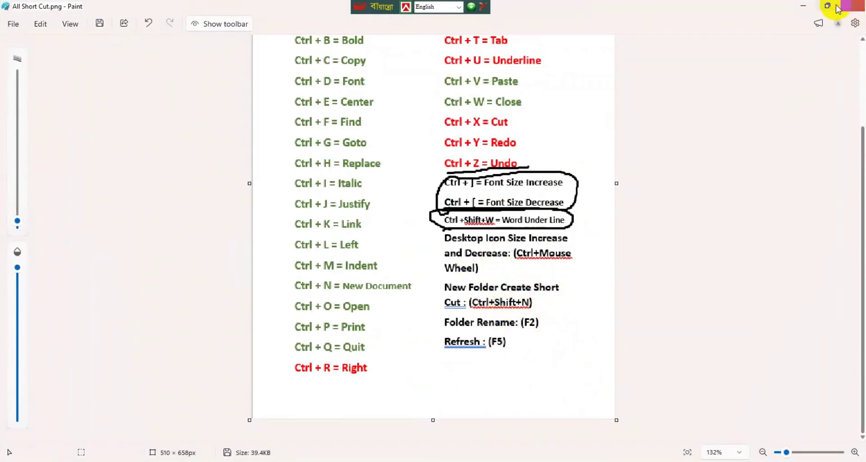
pyautogui.click(807, 6)
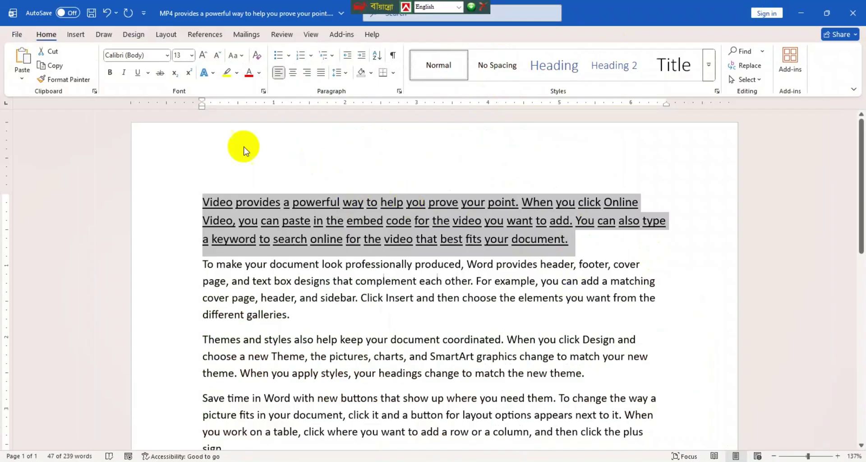
# Format the first paragraph as bold italic 14 pt Berlin Sans FB Demi with a red font color.
pyautogui.click(110, 72)
pyautogui.click(124, 73)
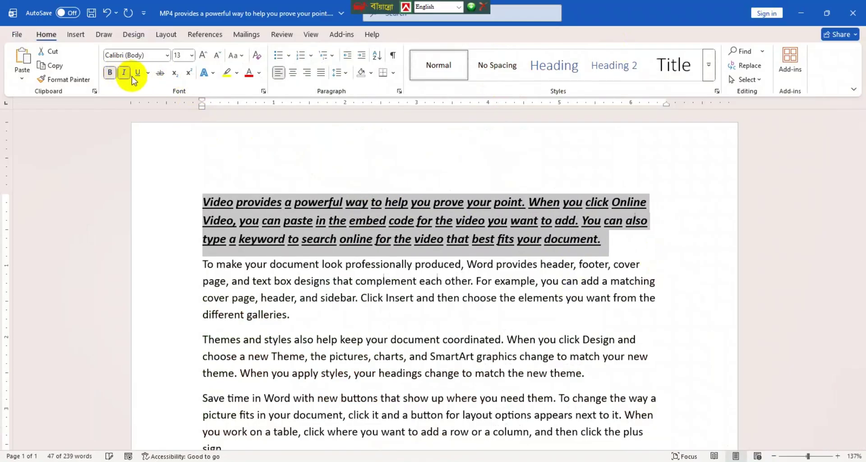
pyautogui.click(191, 56)
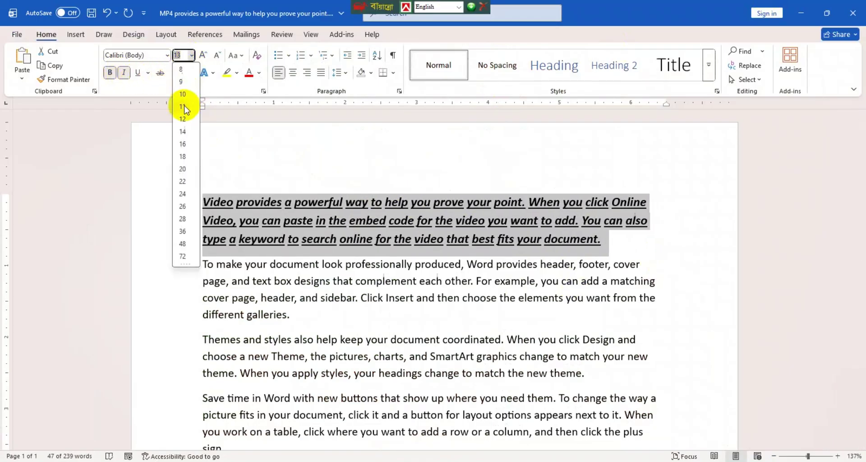
pyautogui.click(182, 132)
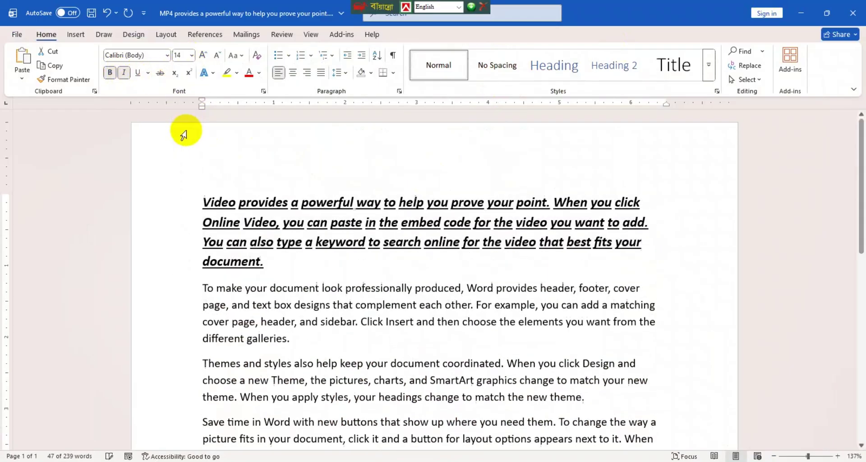
pyautogui.click(167, 55)
pyautogui.click(155, 209)
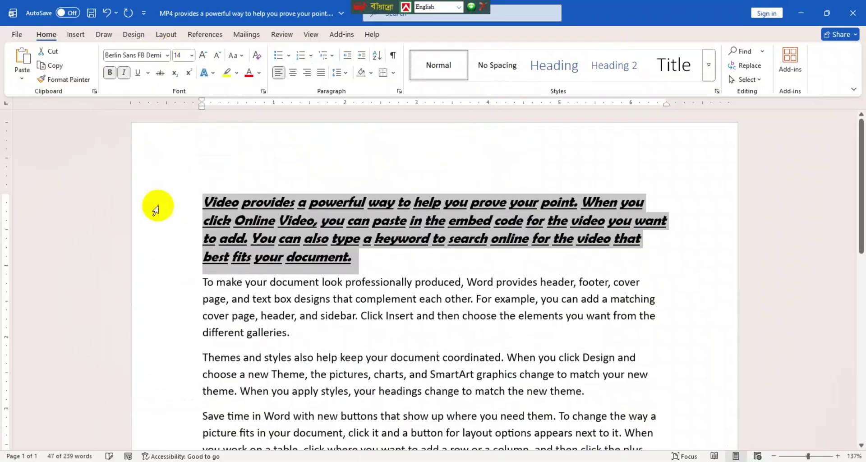
pyautogui.click(248, 73)
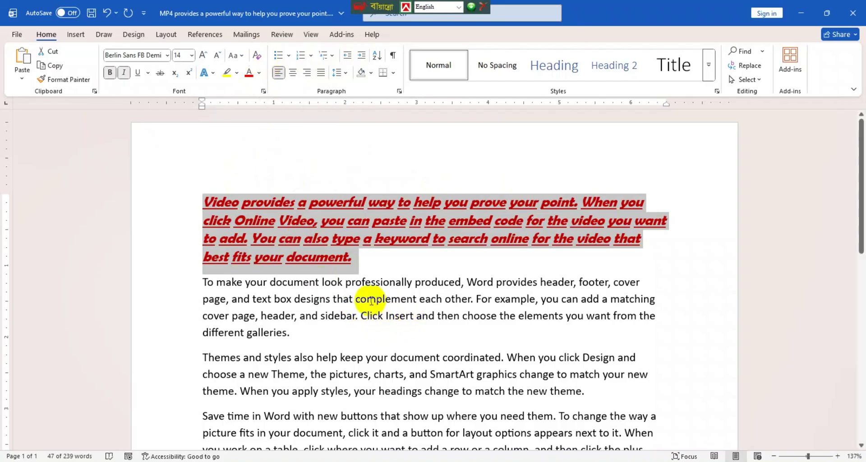
# Clear all character formatting from the first paragraph, restoring its default style.
pyautogui.hotkey('ctrl', 'space')
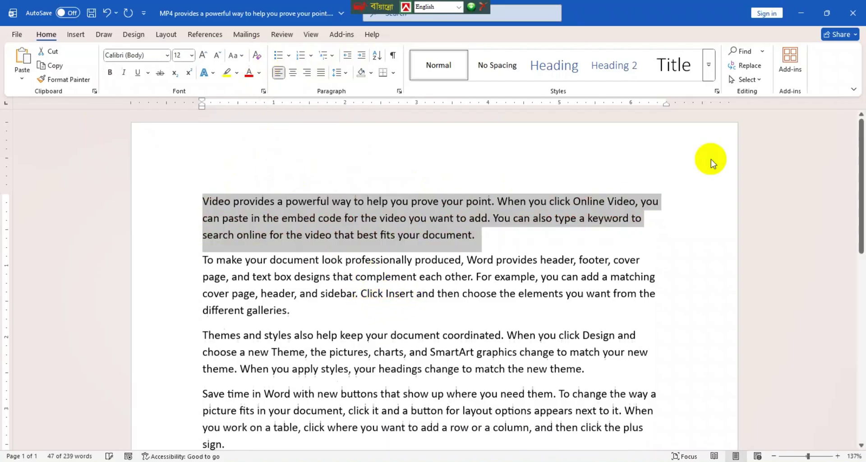